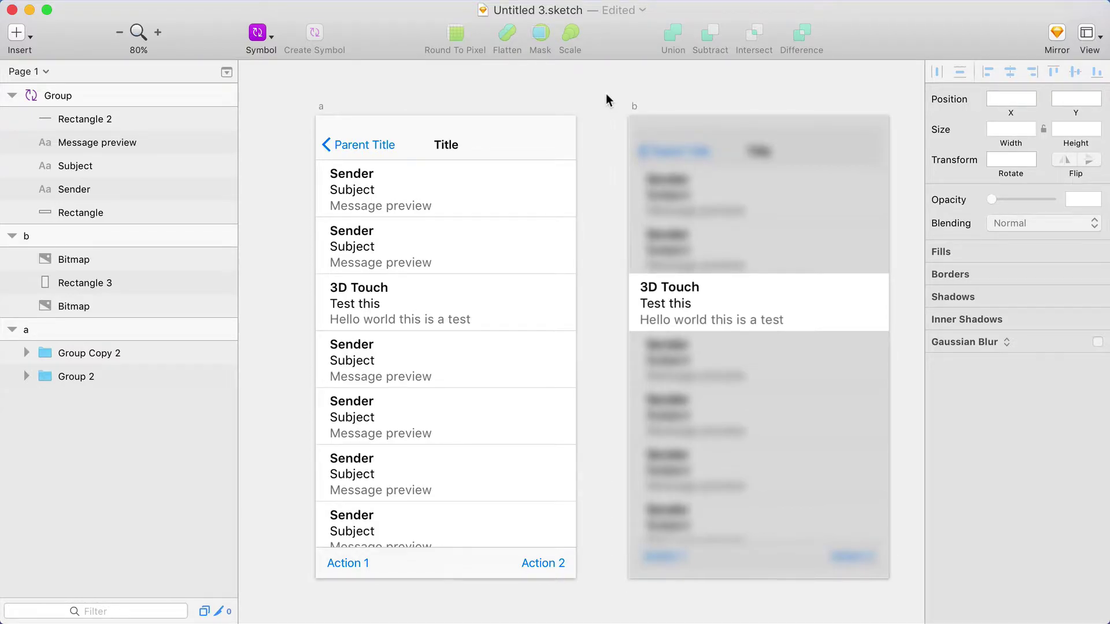
Inspect artboard a's list group and its 3D Touch row group
left_click(406, 188)
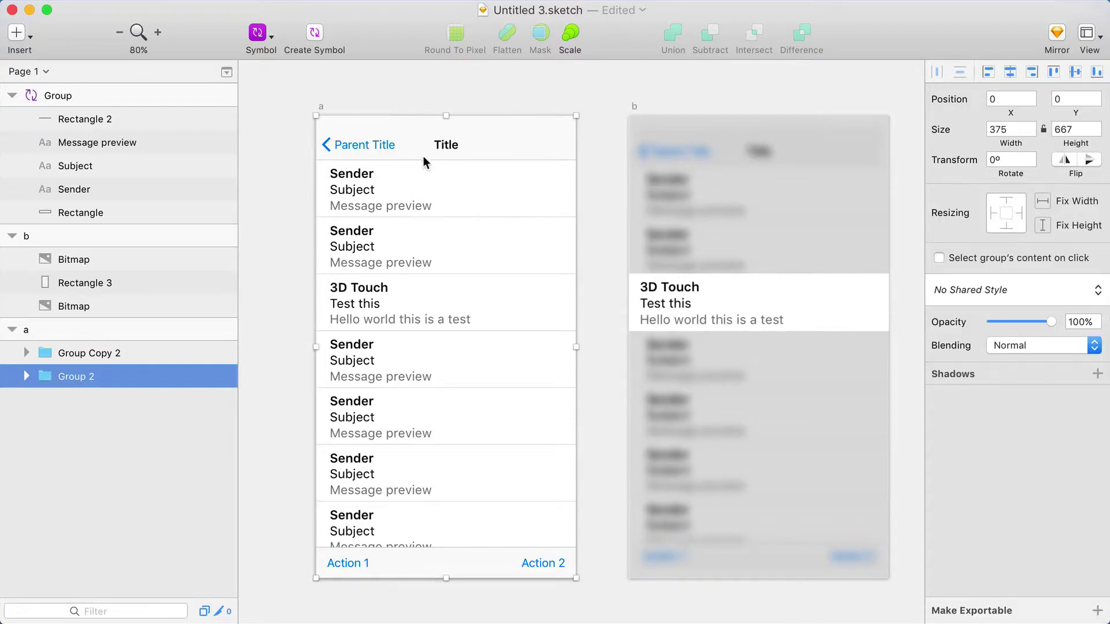
left_click(430, 304)
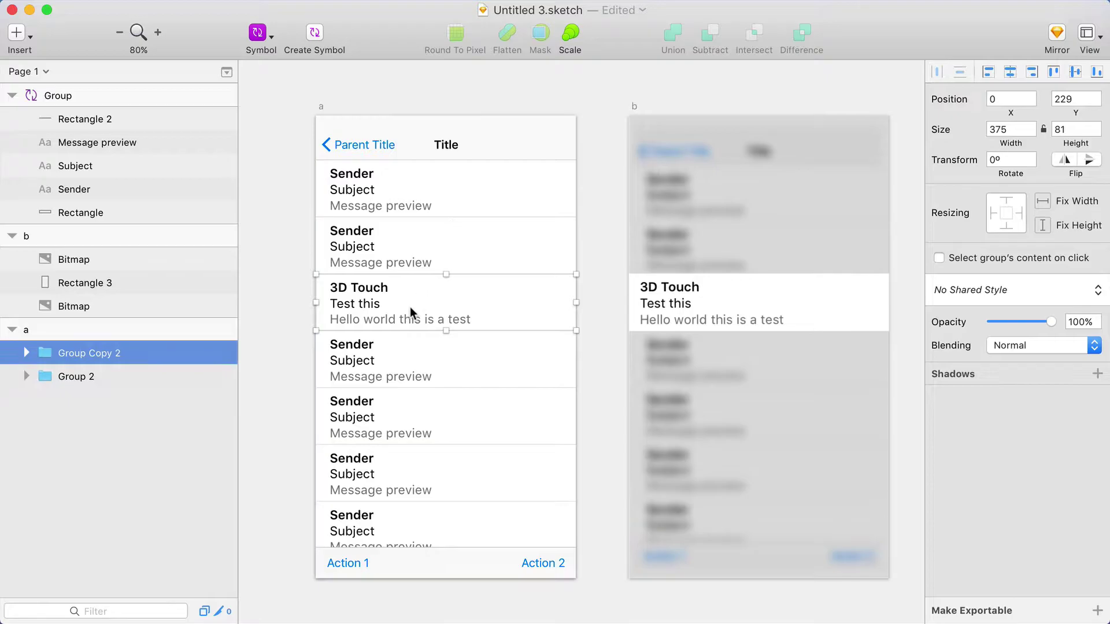
left_click_drag(410, 308, 445, 324)
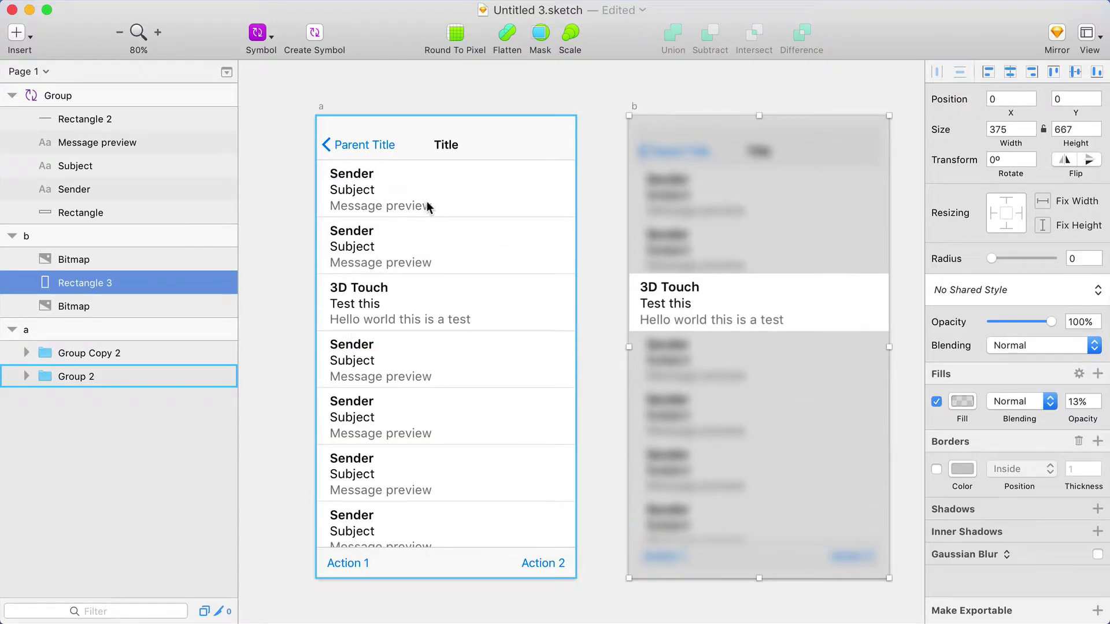
left_click(619, 215)
scroll(619, 215, "right", 3)
Check artboard b's overlay and blurred list image, trying a blur tweak and an undone resize
left_click(657, 184)
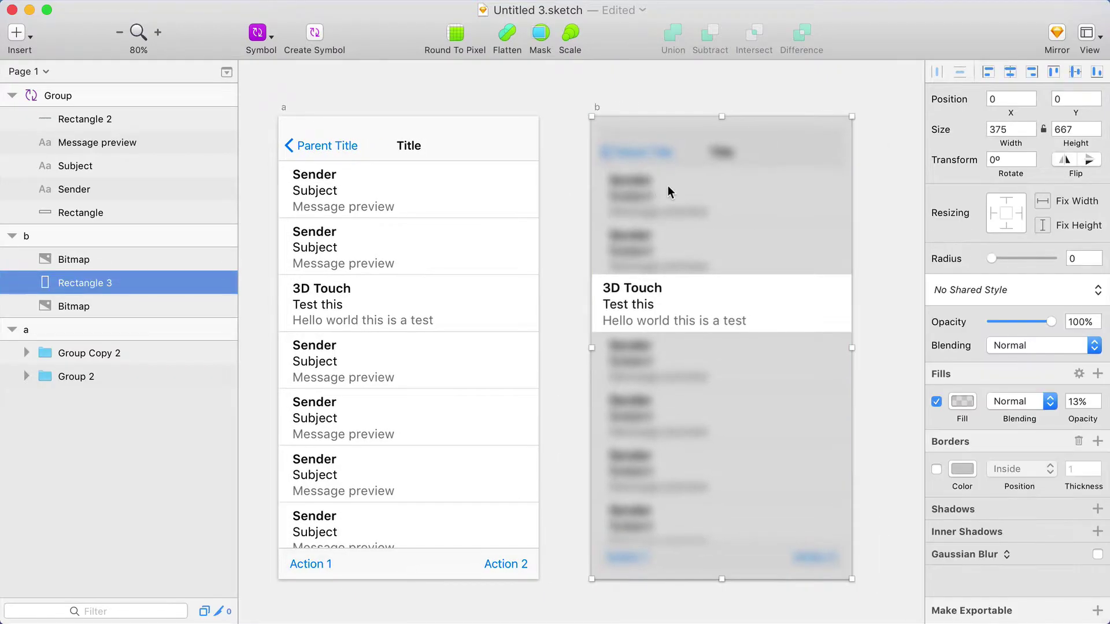
left_click(88, 305)
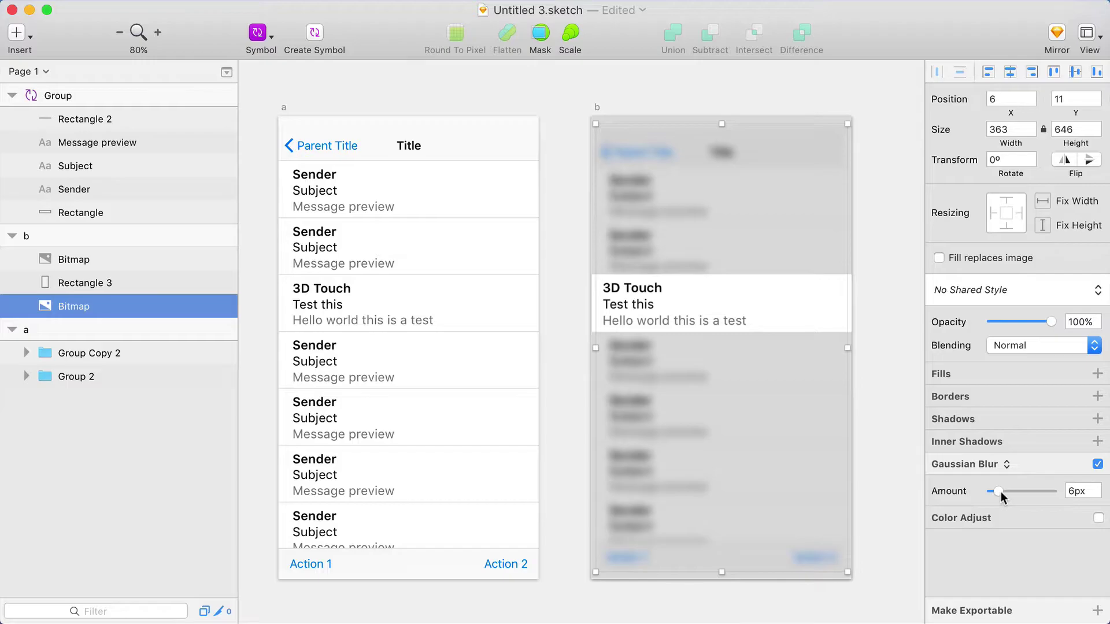
left_click_drag(1000, 495, 998, 495)
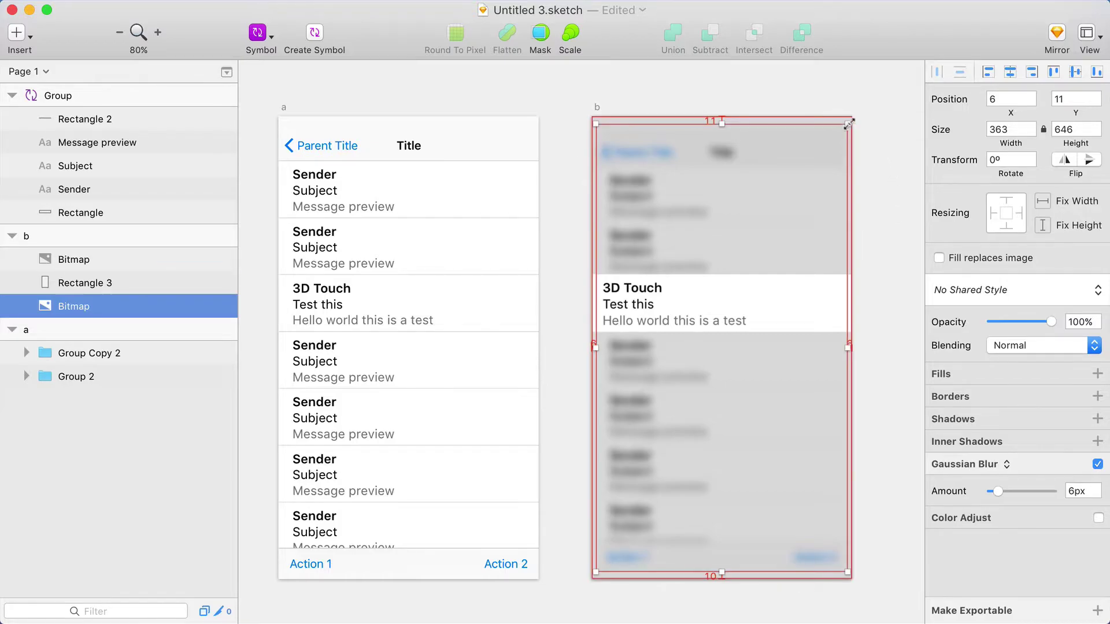
left_click_drag(847, 123, 811, 169)
key("super+z")
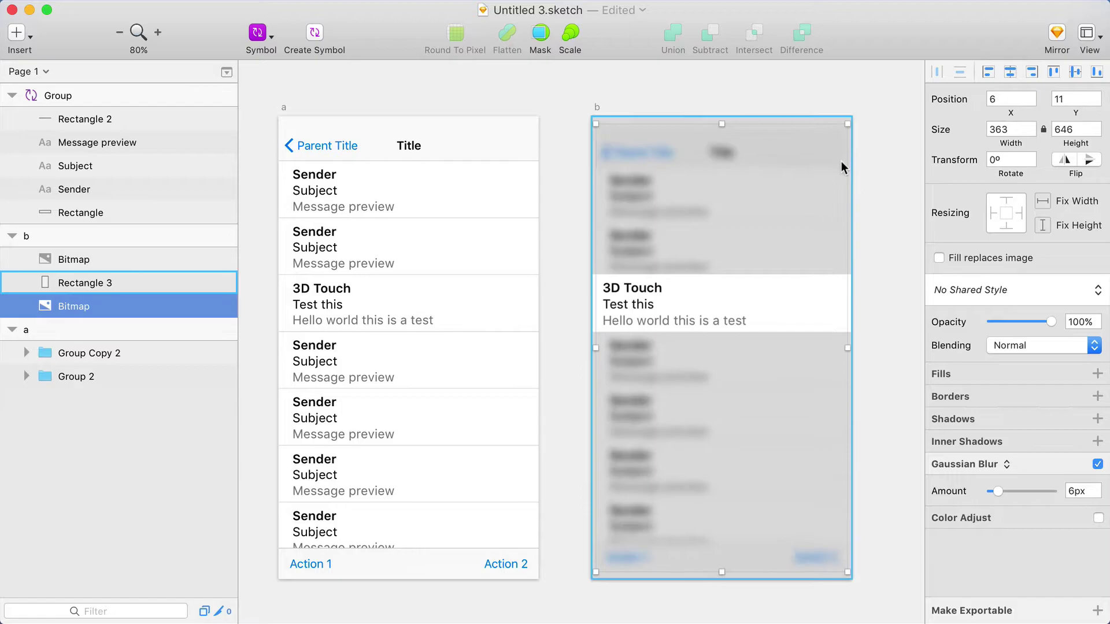
Darken artboard b's Rectangle 3 overlay by raising its fill opacity above 13%
left_click(794, 269)
left_click(730, 305)
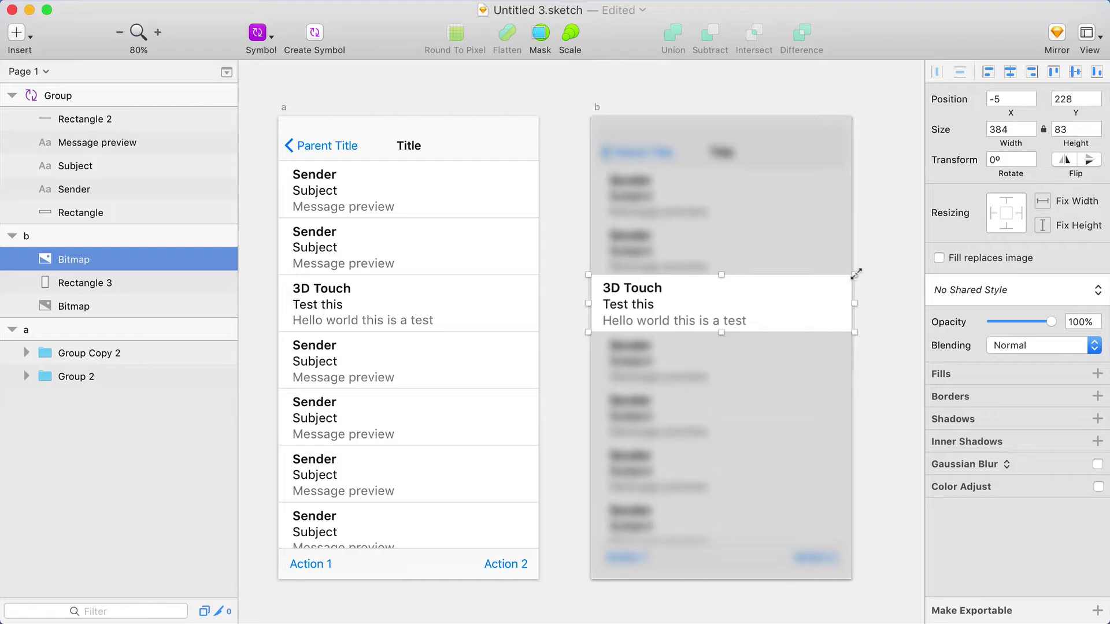
left_click(780, 210)
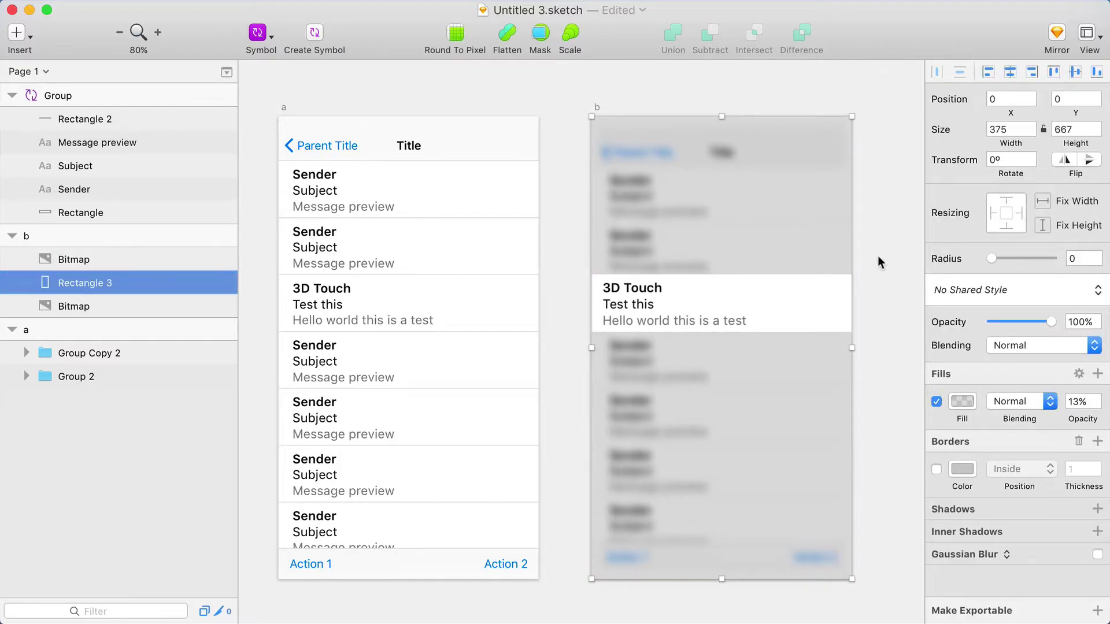
left_click_drag(1079, 419, 1077, 420)
Send both artboards to Flinto at 200% scale for an iPhone 7 device
left_click(405, 0)
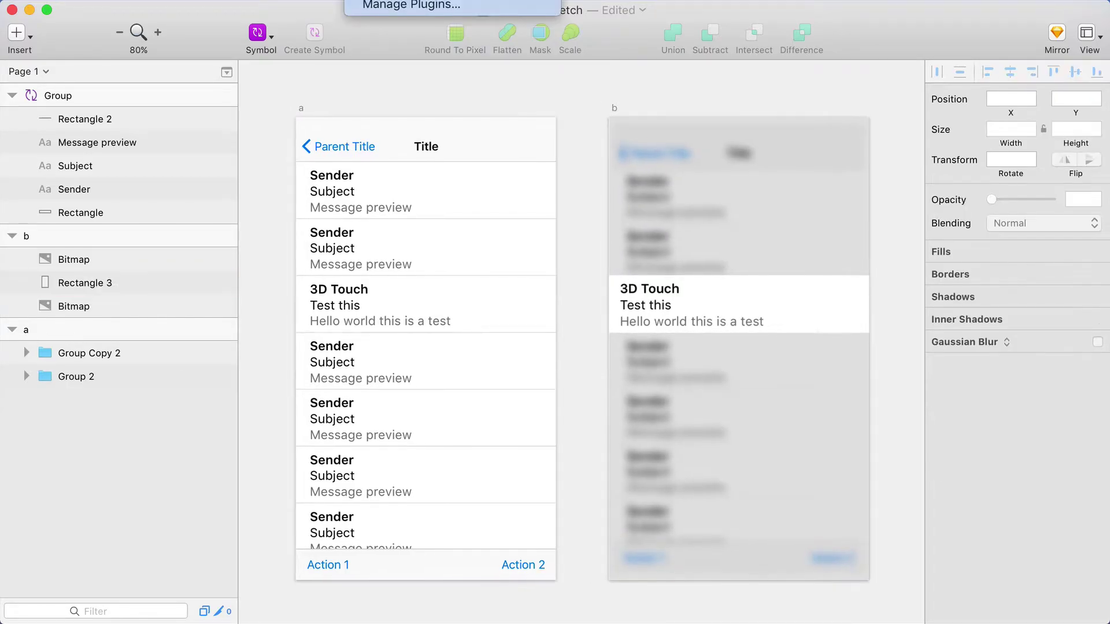
left_click(404, 0)
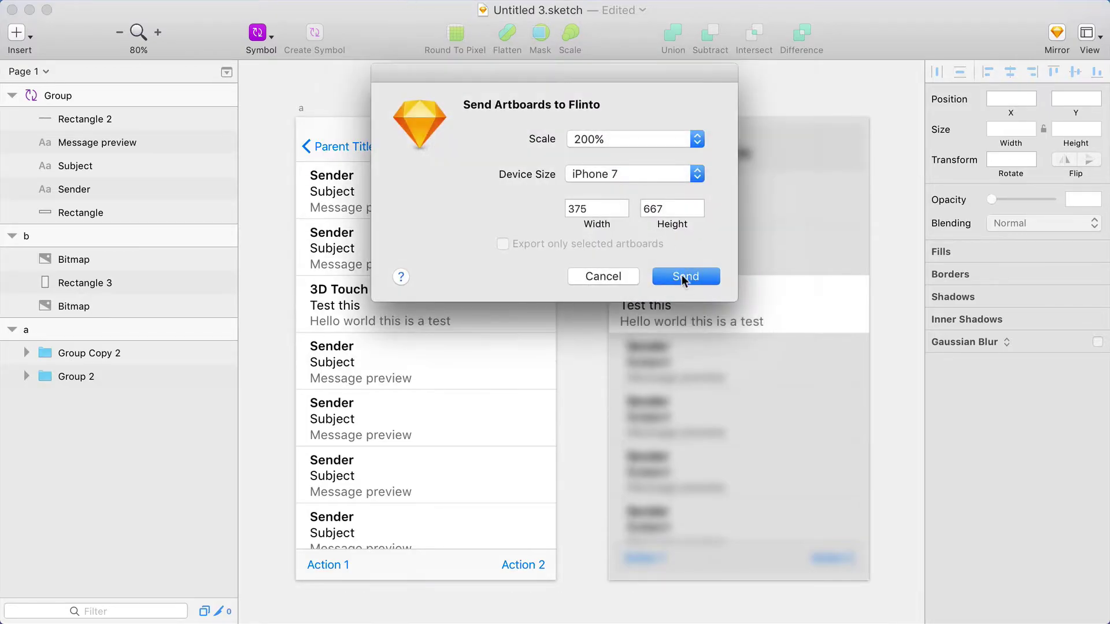
left_click(681, 277)
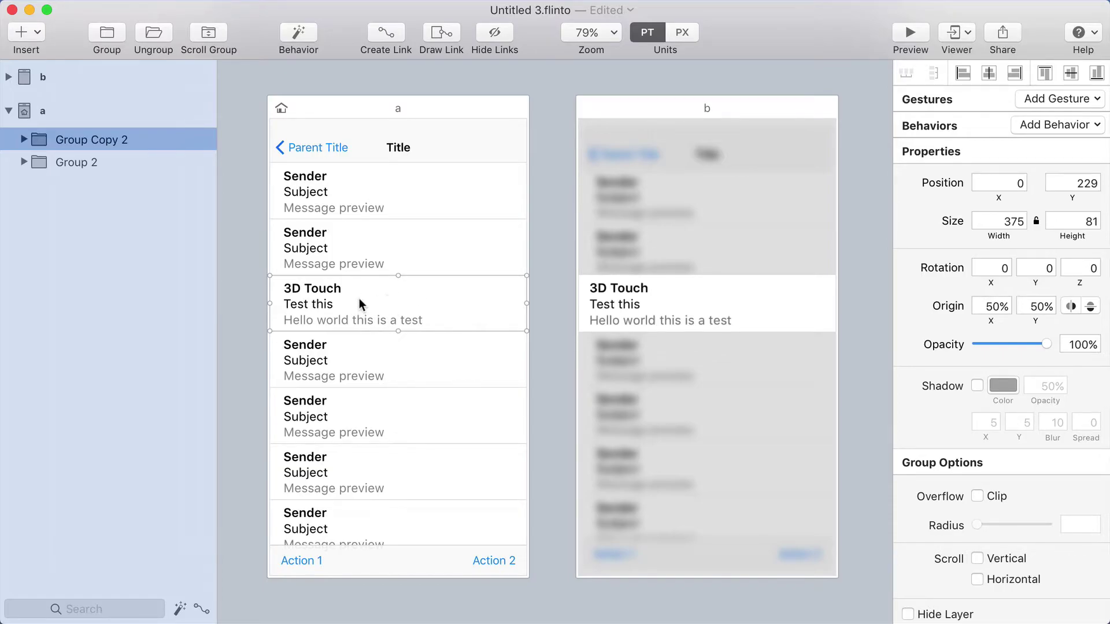
Link the 3D Touch row to screen b on Touch Down and create a new custom transition
left_click(386, 33)
left_click(631, 250)
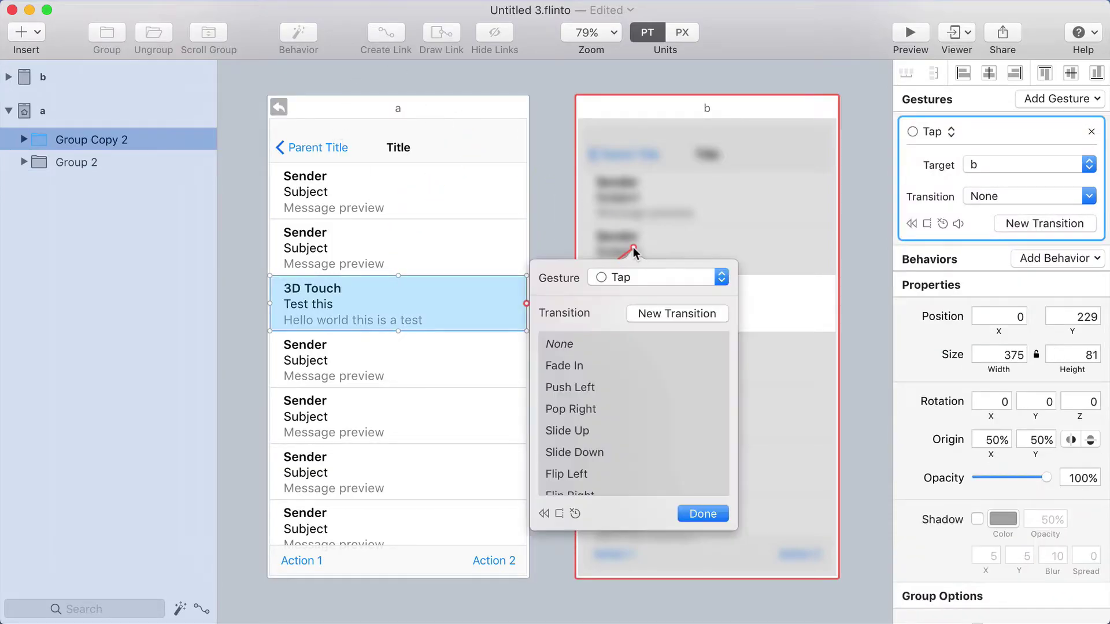
left_click(636, 277)
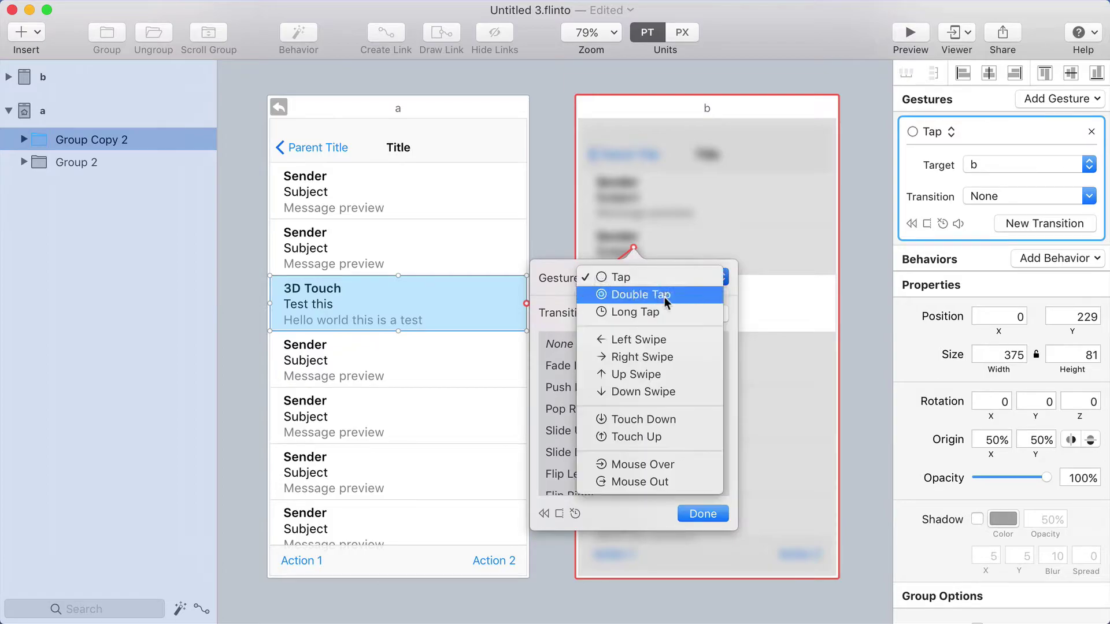
left_click(688, 423)
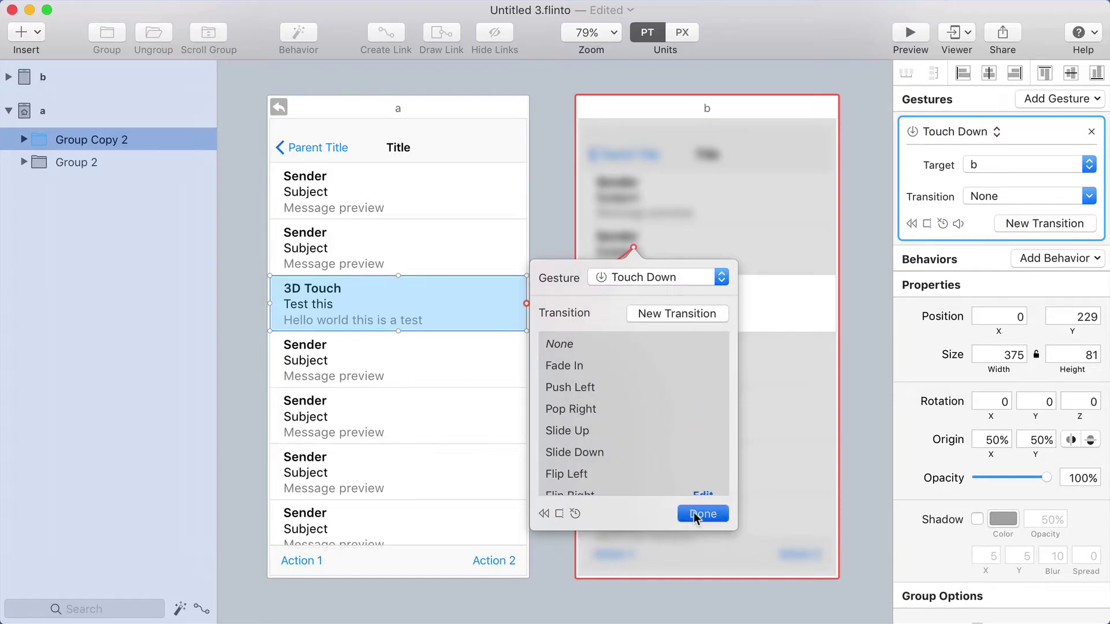
left_click(687, 313)
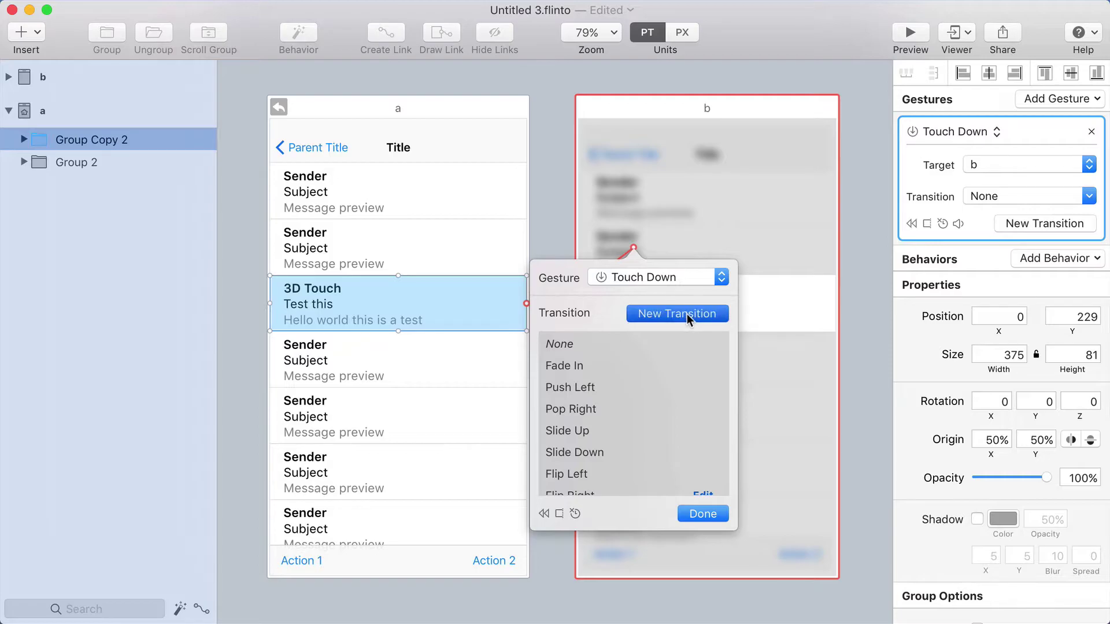
Place end screen b exactly over start screen a using Align Screens
left_click_drag(786, 294, 637, 283)
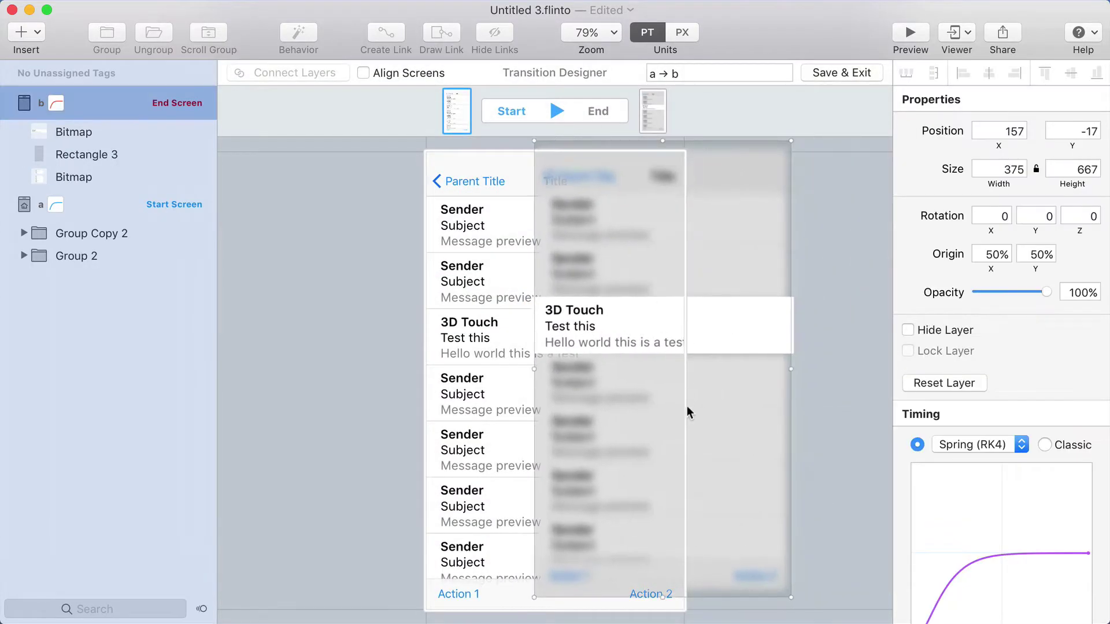
left_click(364, 73)
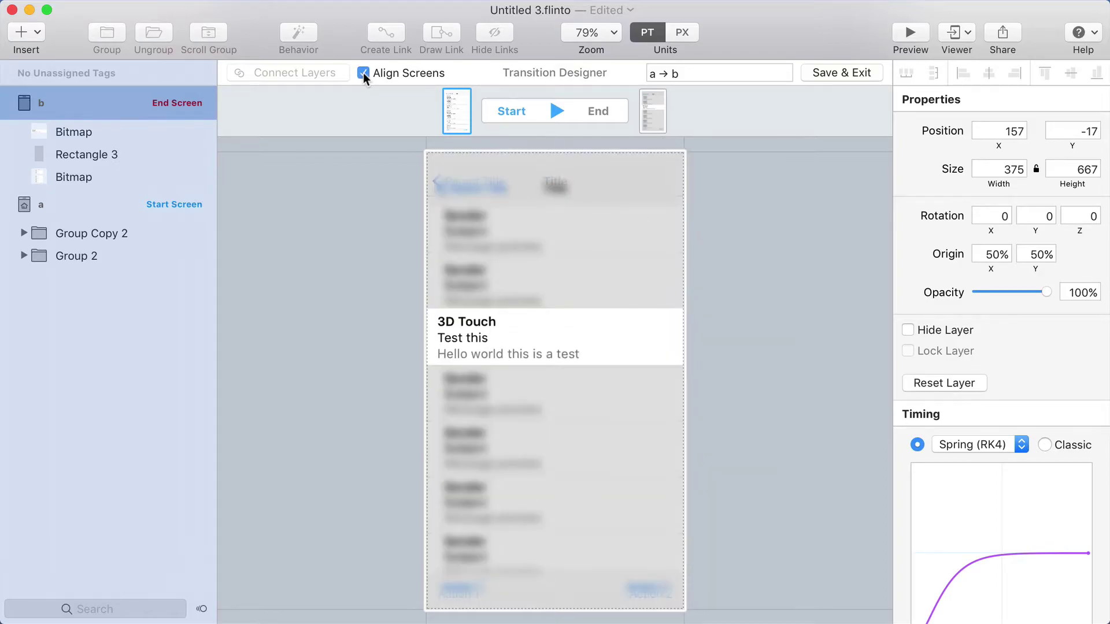
left_click(364, 217)
Zoom in and out to inspect the phone screen, then switch to editing the start screen
left_click_drag(366, 238, 400, 239)
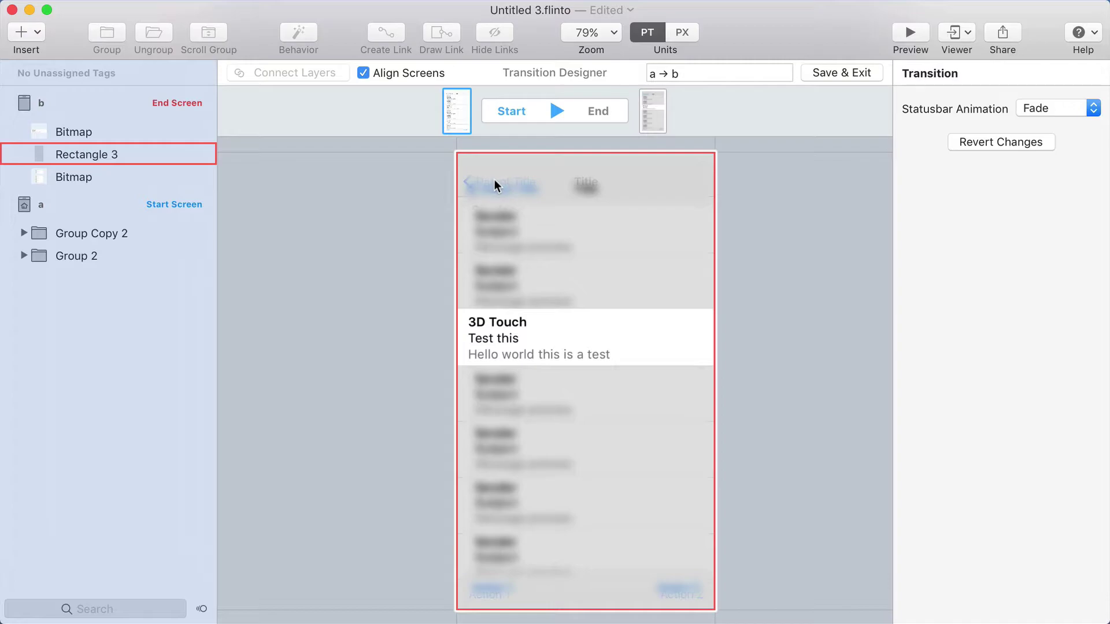
key("super+equal")
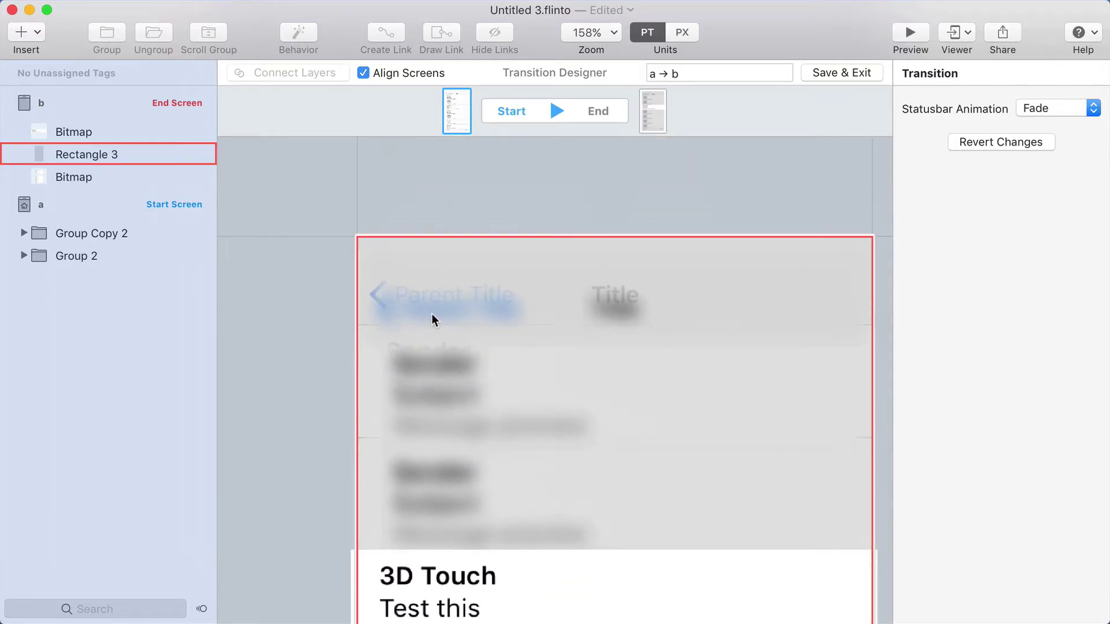
key("super+minus")
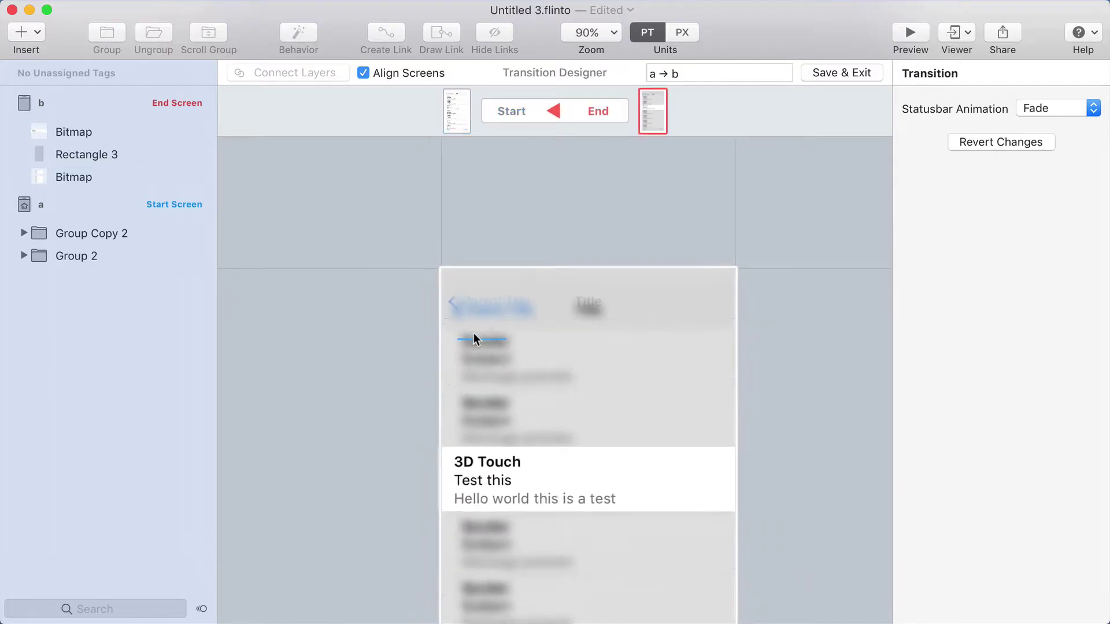
key("super+minus")
scroll(478, 330, "down", 3)
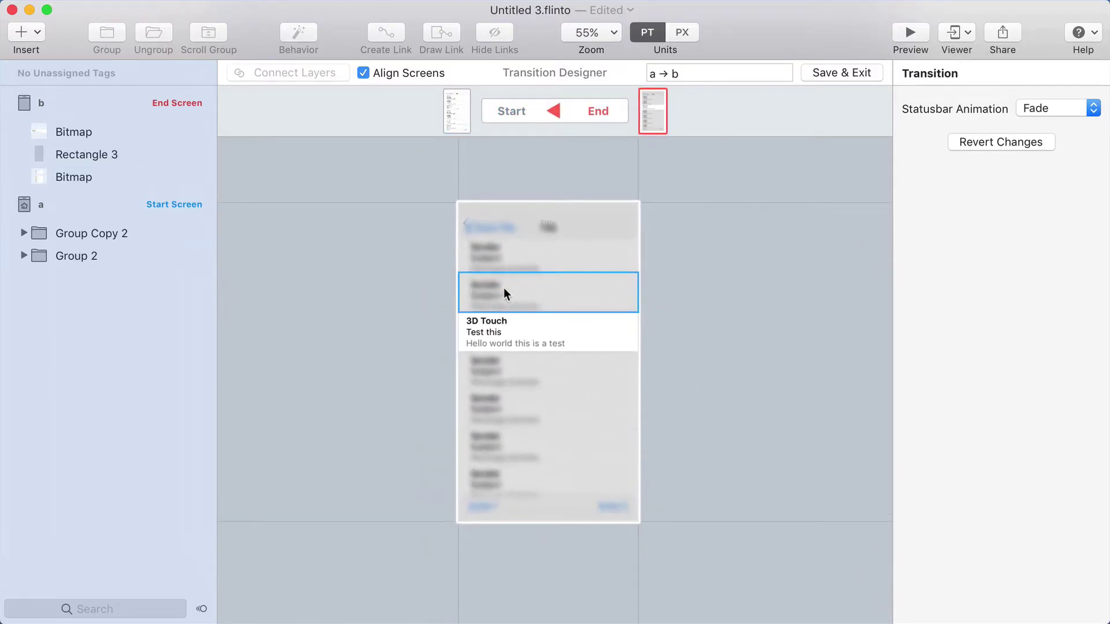
left_click(504, 287)
Enlarge the blurred list image slightly and fade it to 0% opacity in the start state
left_click(550, 265)
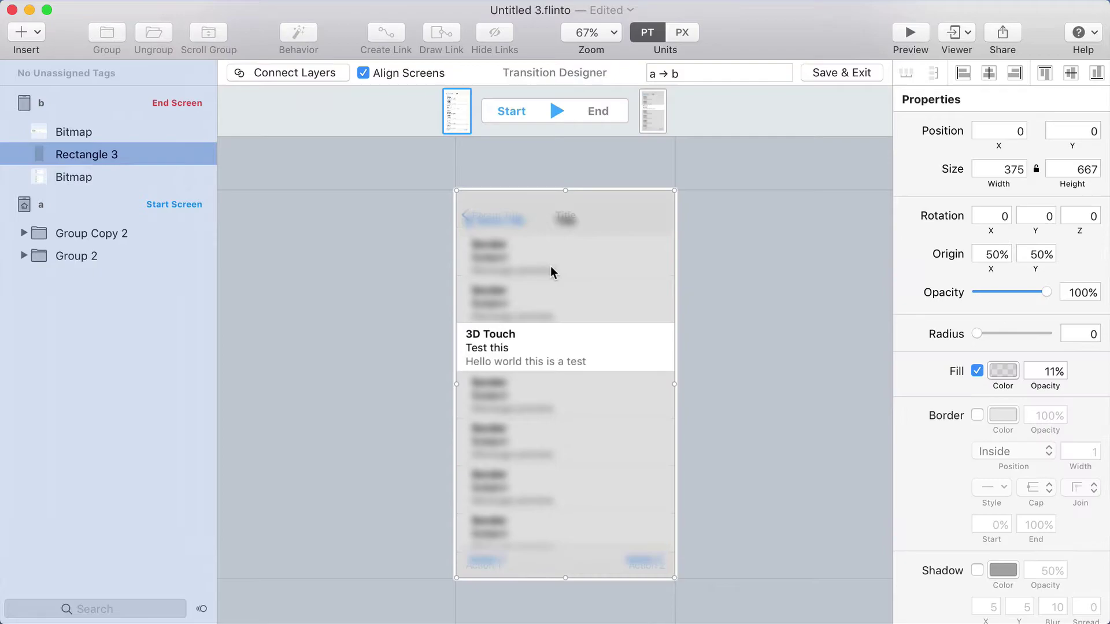
left_click(66, 176)
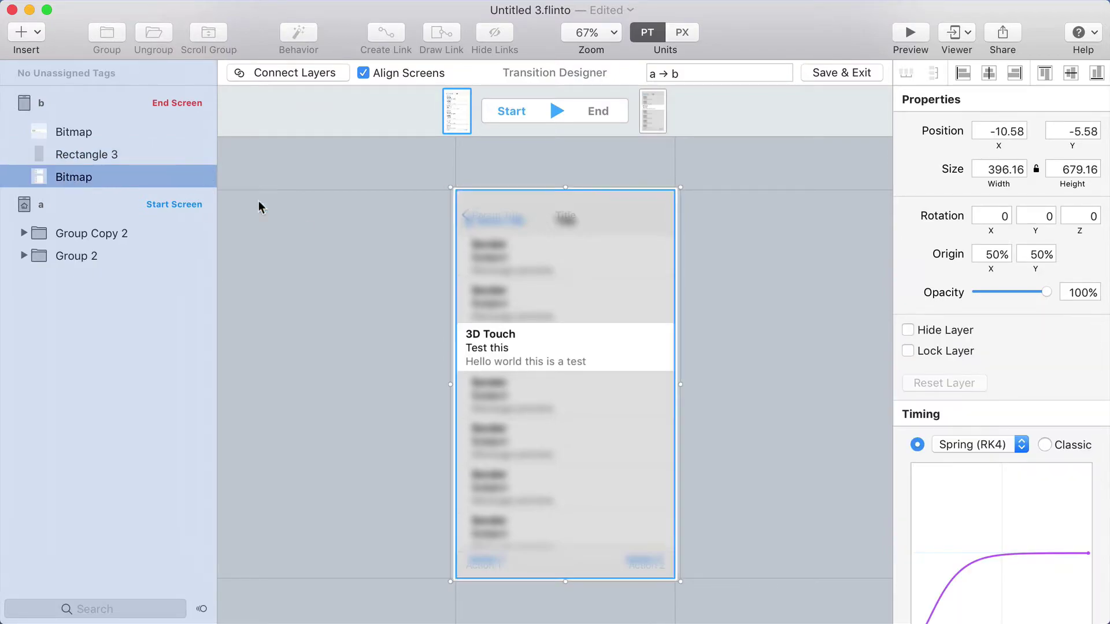
mouse_move(681, 187)
left_mouse_down()
mouse_move(657, 223)
mouse_move(684, 200)
left_mouse_up()
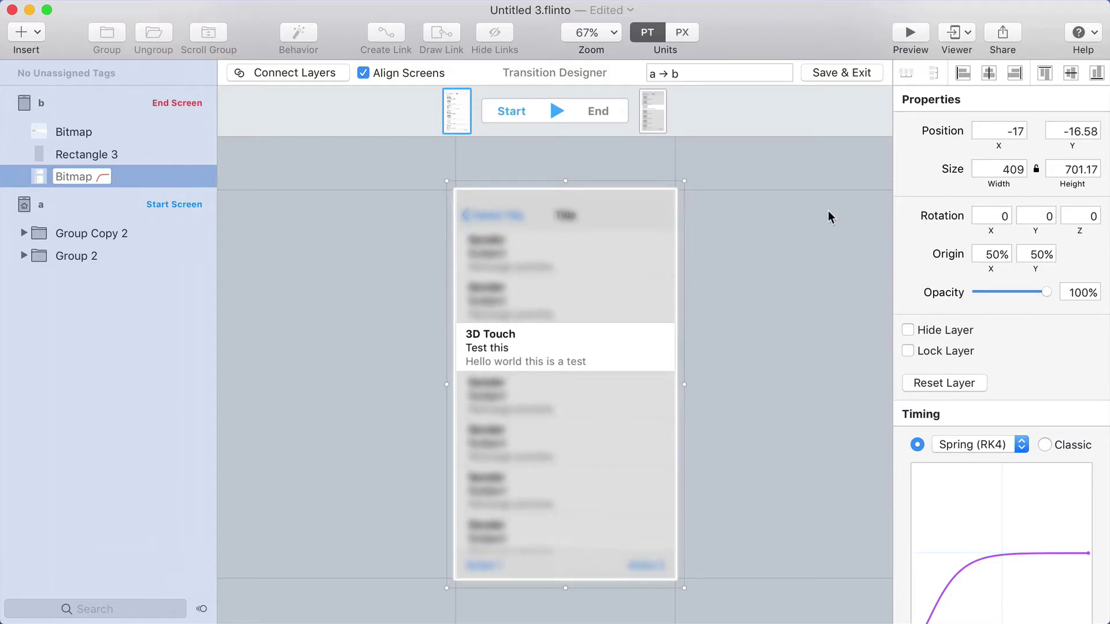
left_click_drag(1031, 290, 892, 297)
Fade the overlay rectangle to 0% opacity and compare the start and end states
left_click(122, 155)
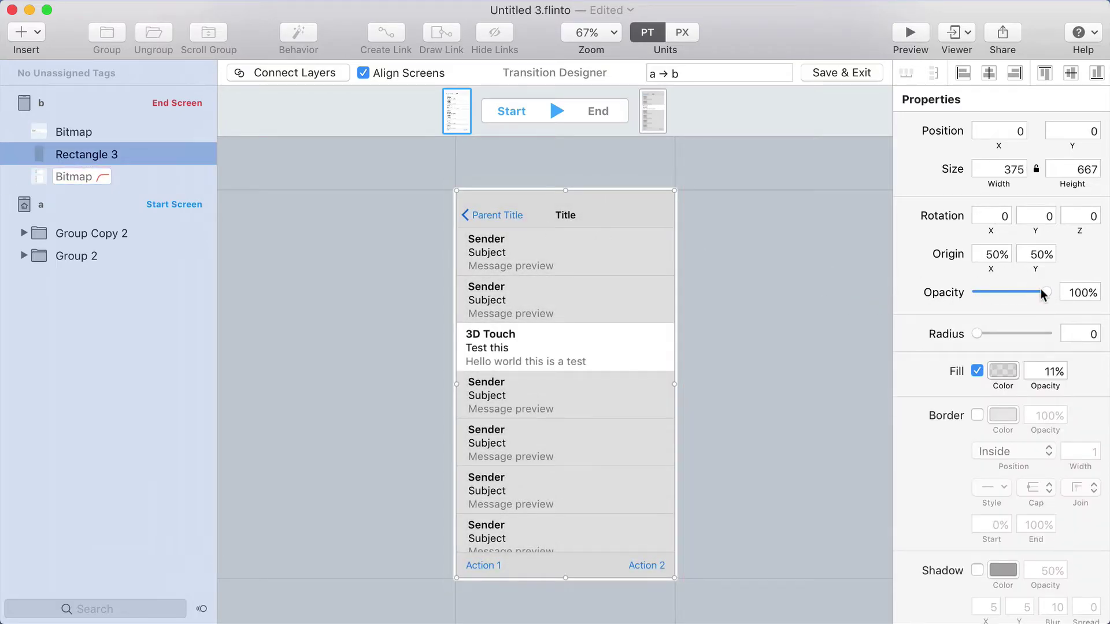
left_click_drag(1042, 291, 896, 291)
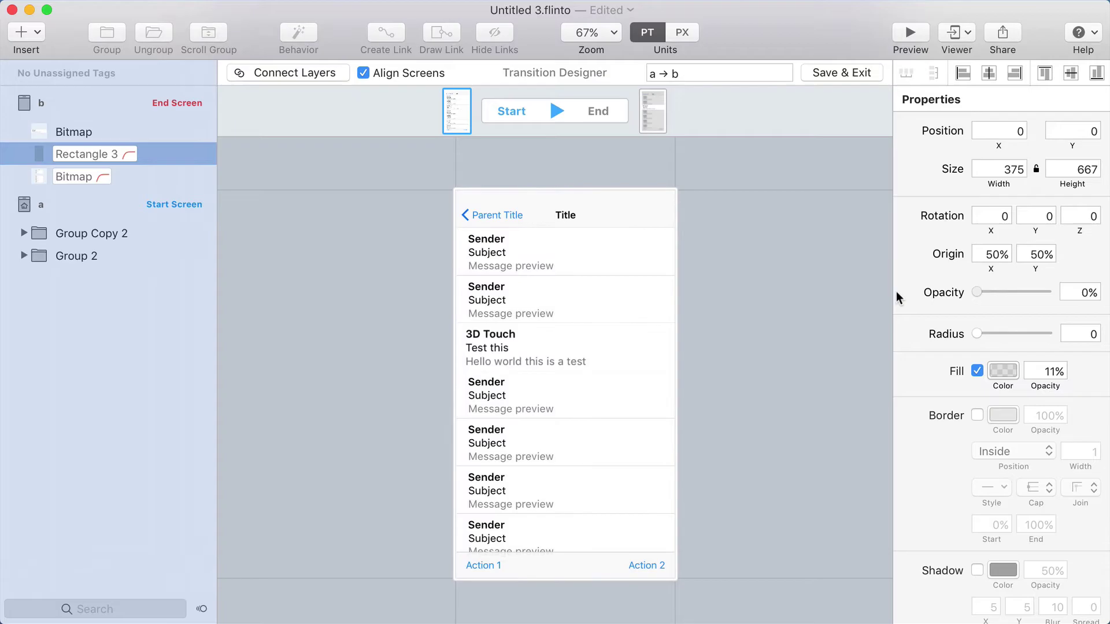
left_click_drag(785, 292, 789, 285)
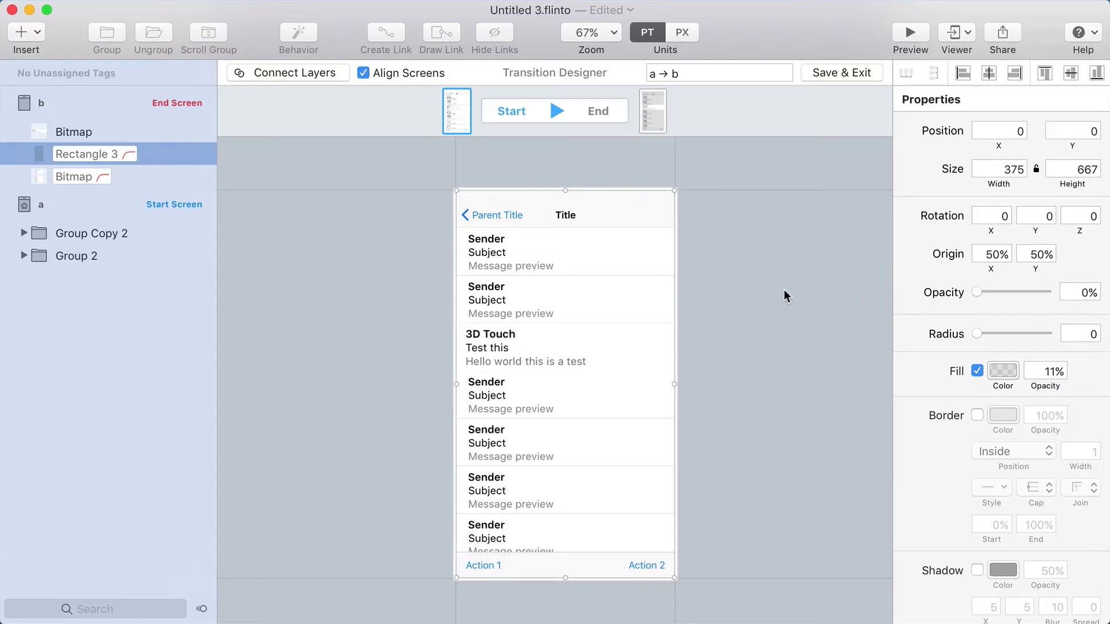
left_click(554, 110)
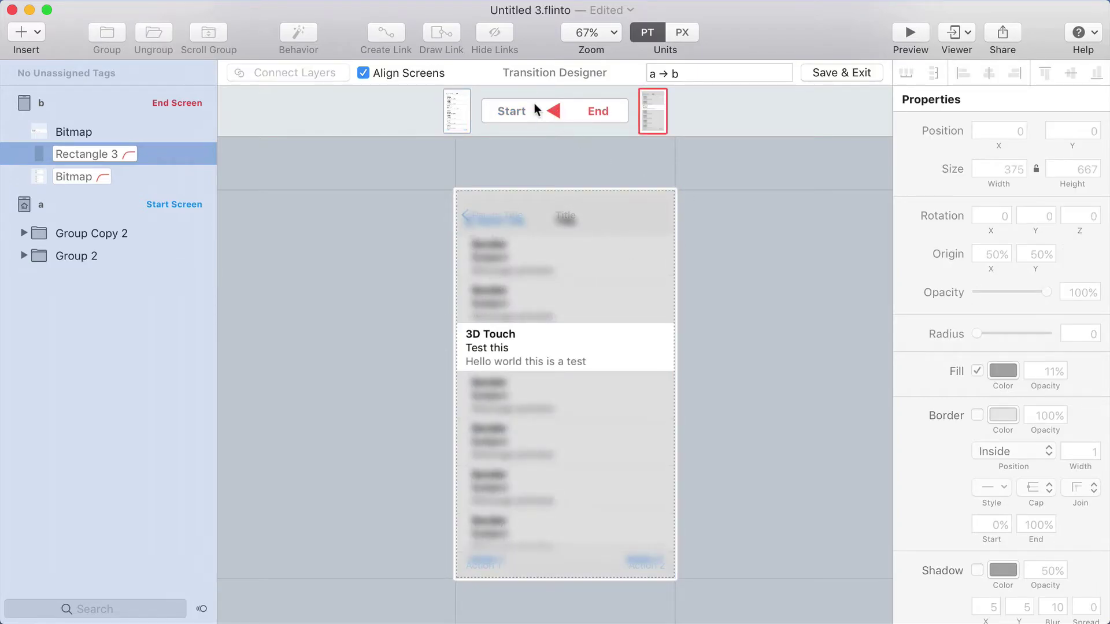
left_click(553, 109)
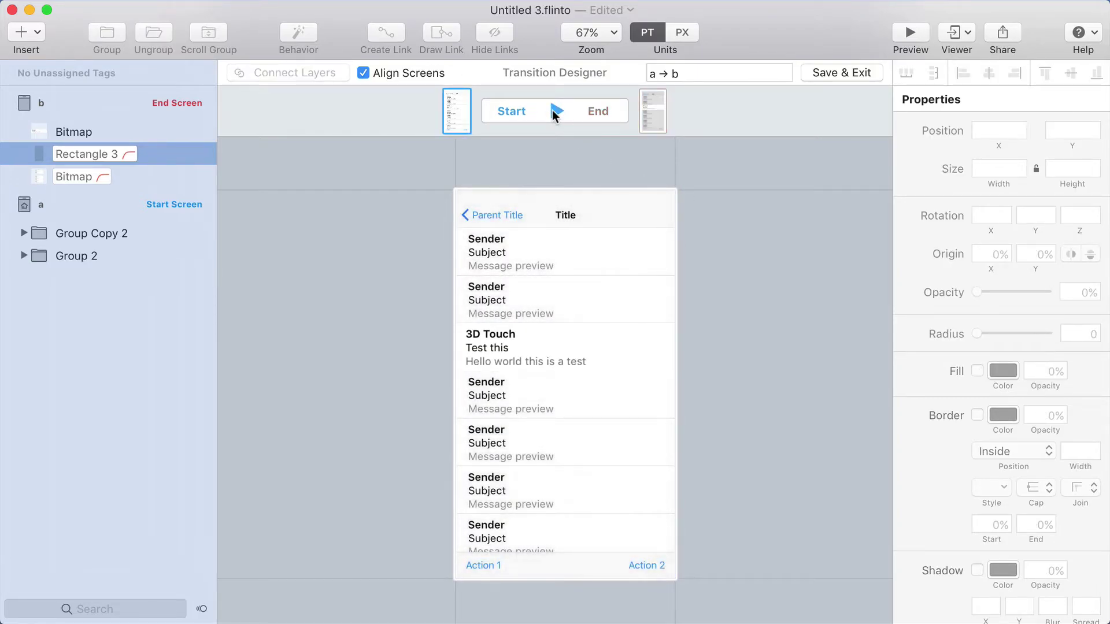
left_click(553, 109)
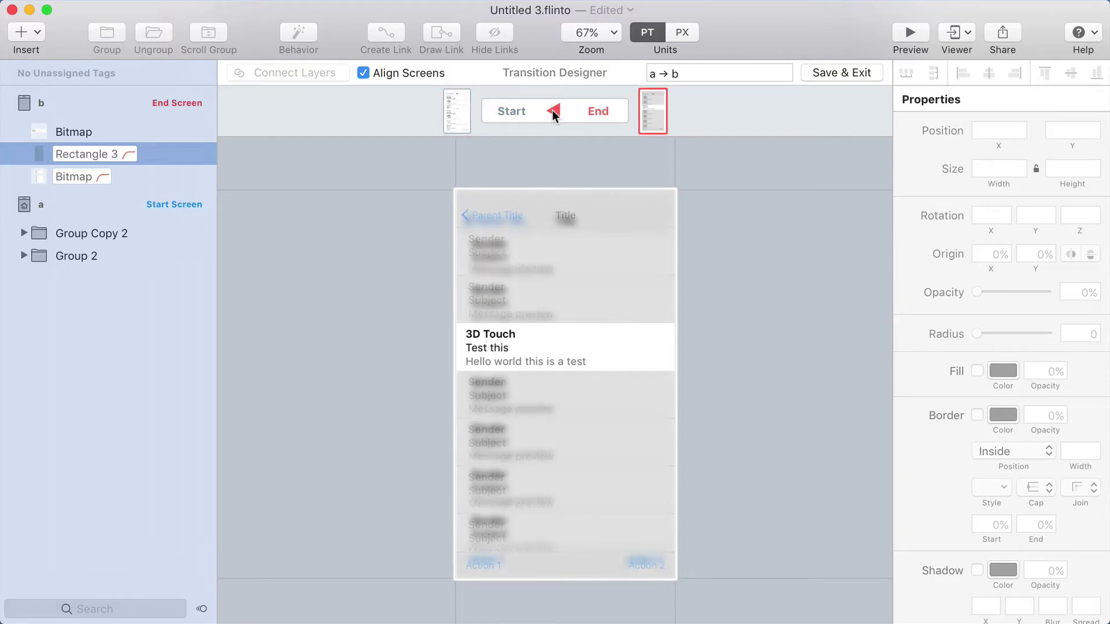
Shrink Group 2 to 365×649 and fade it to 0% opacity
left_click(593, 241)
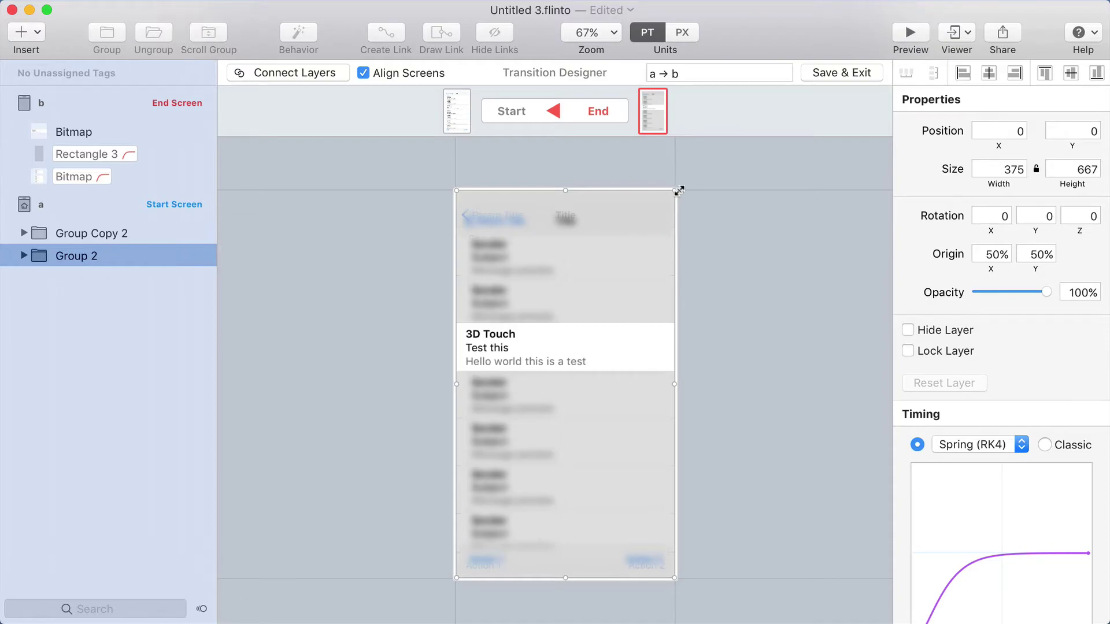
mouse_move(675, 192)
left_mouse_down()
mouse_move(702, 169)
mouse_move(671, 196)
left_mouse_up()
left_click_drag(1046, 293, 1044, 293)
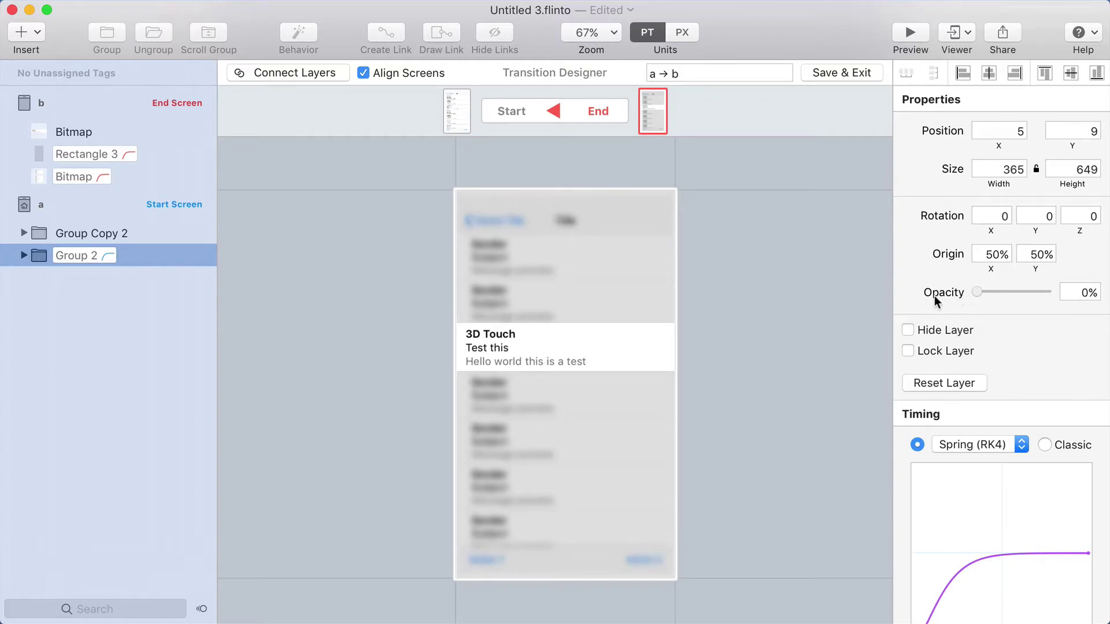
left_click_drag(911, 296, 913, 296)
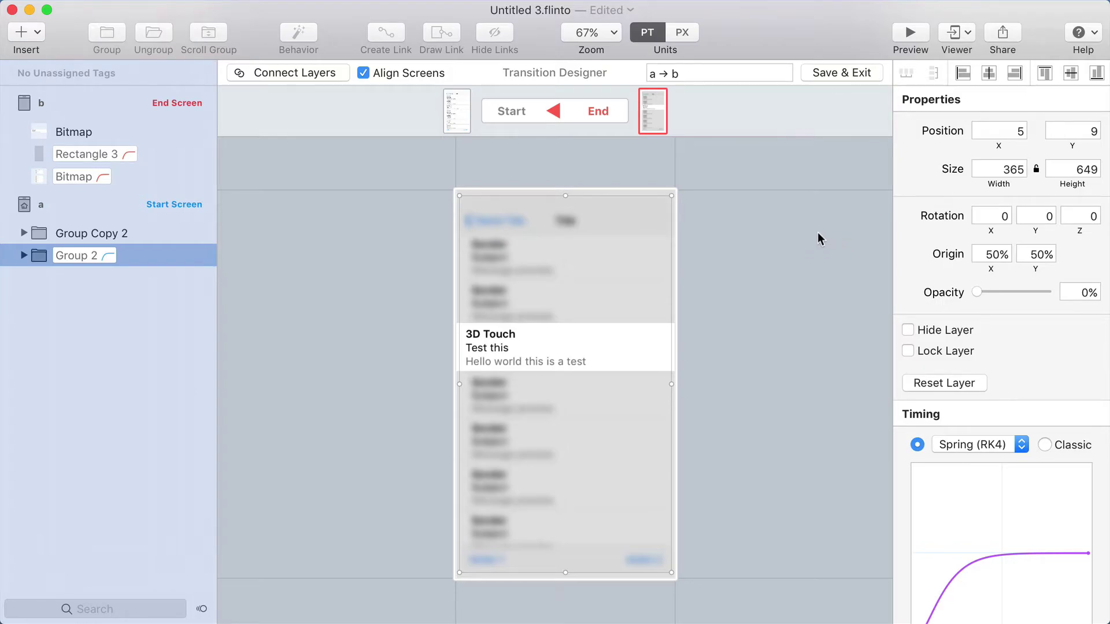
Toggle between start and end states to preview, then select the 3D Touch cell Group Copy 2
left_click(553, 113)
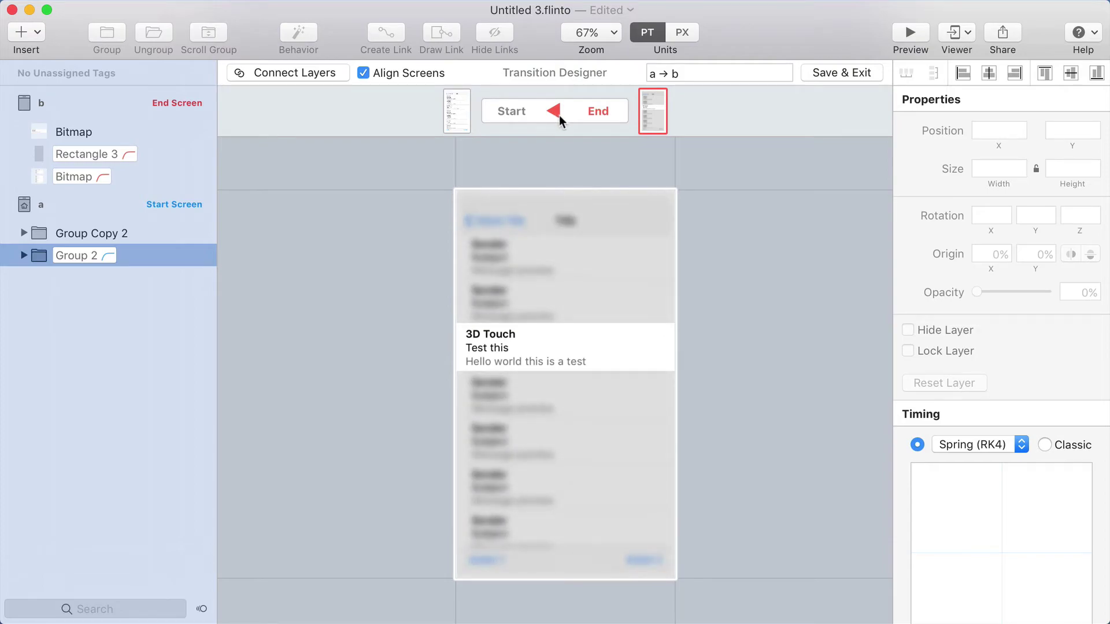
left_click(557, 114)
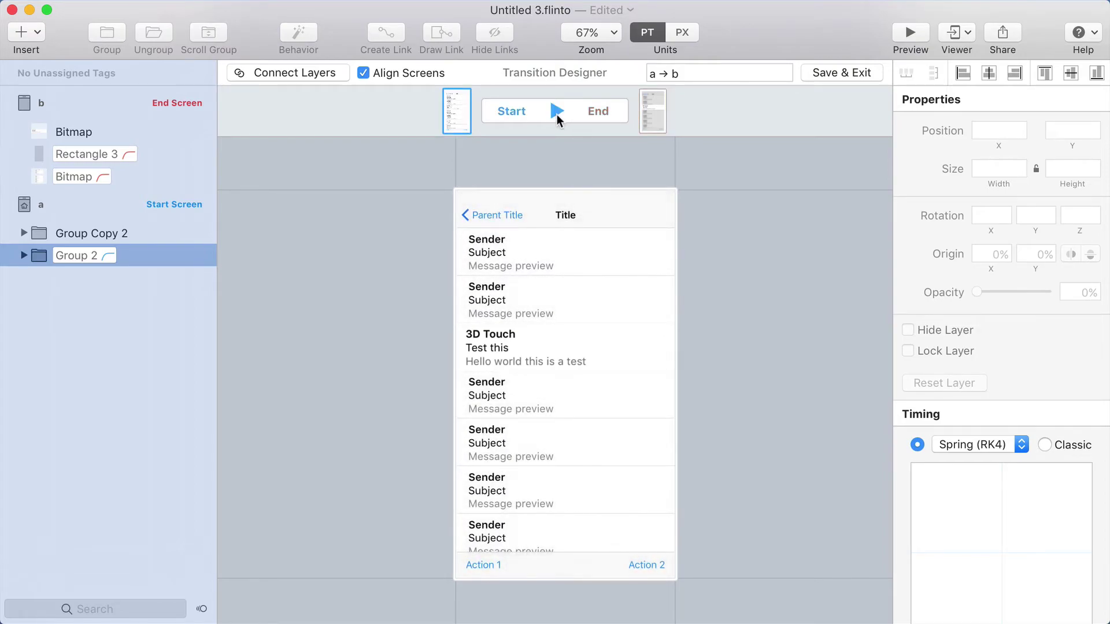
left_click(557, 114)
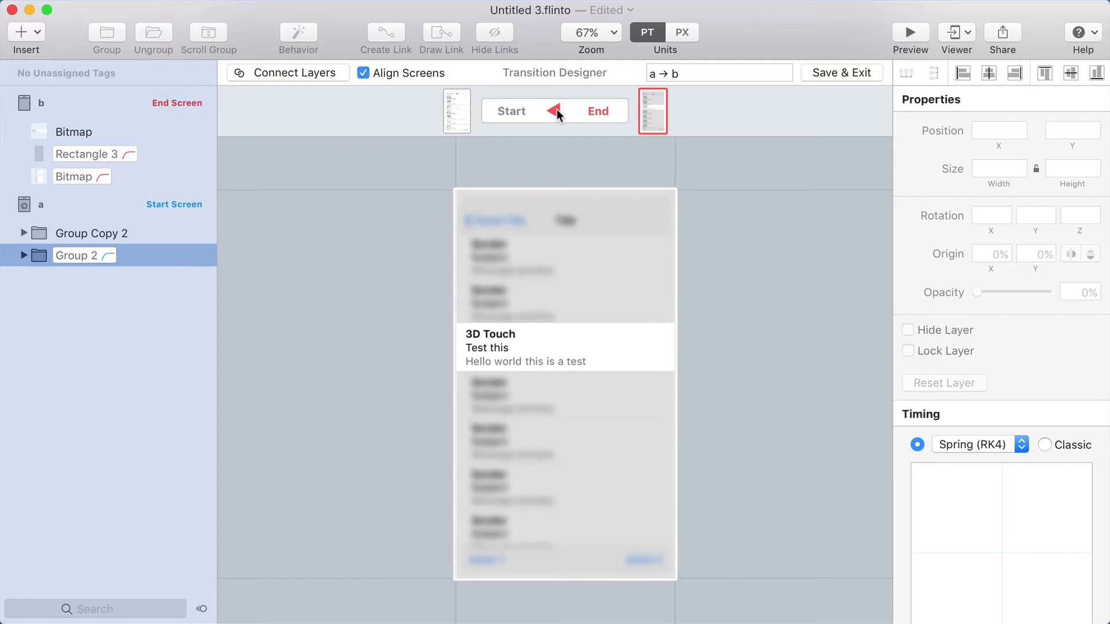
left_click(599, 362)
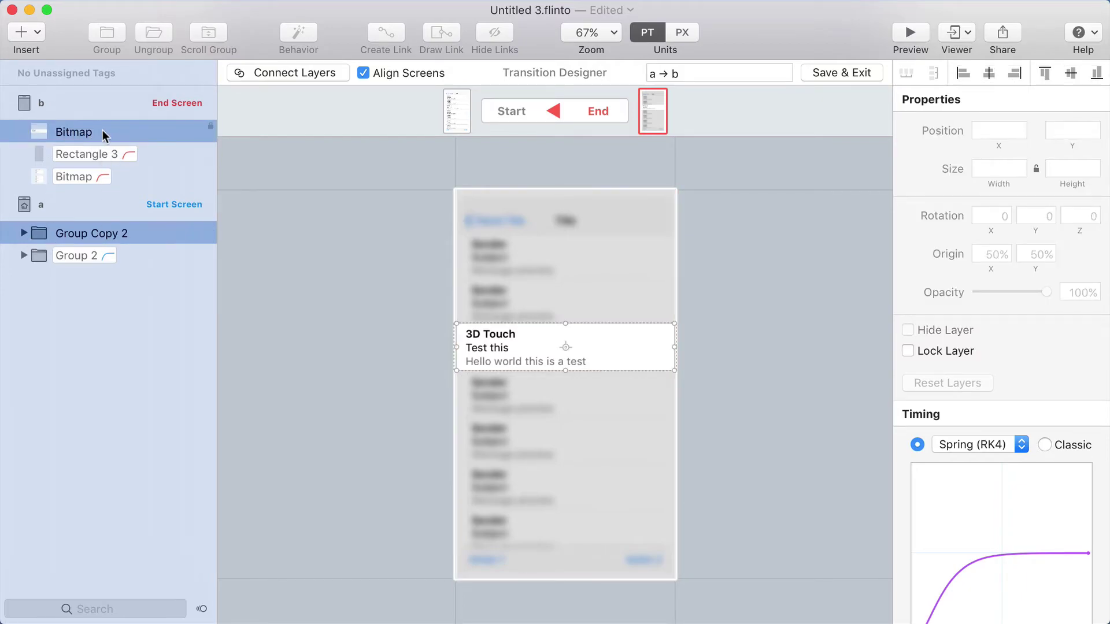
Connect Group Copy 2 with screen b's sharp row Bitmap as a linked layer pair
left_click(285, 73)
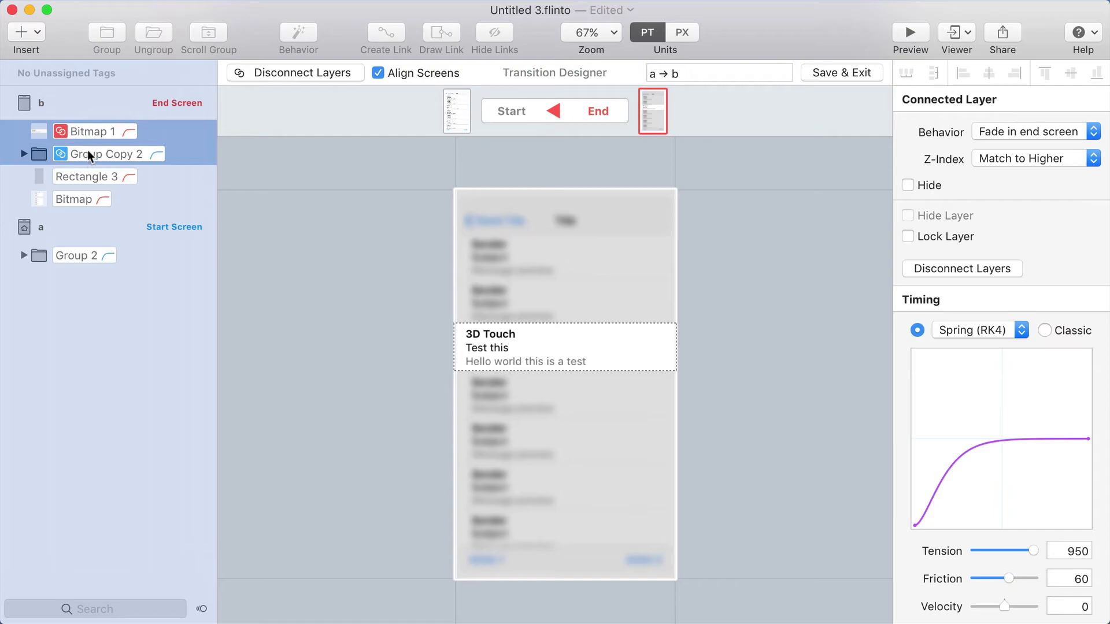
left_click(359, 277)
key("space")
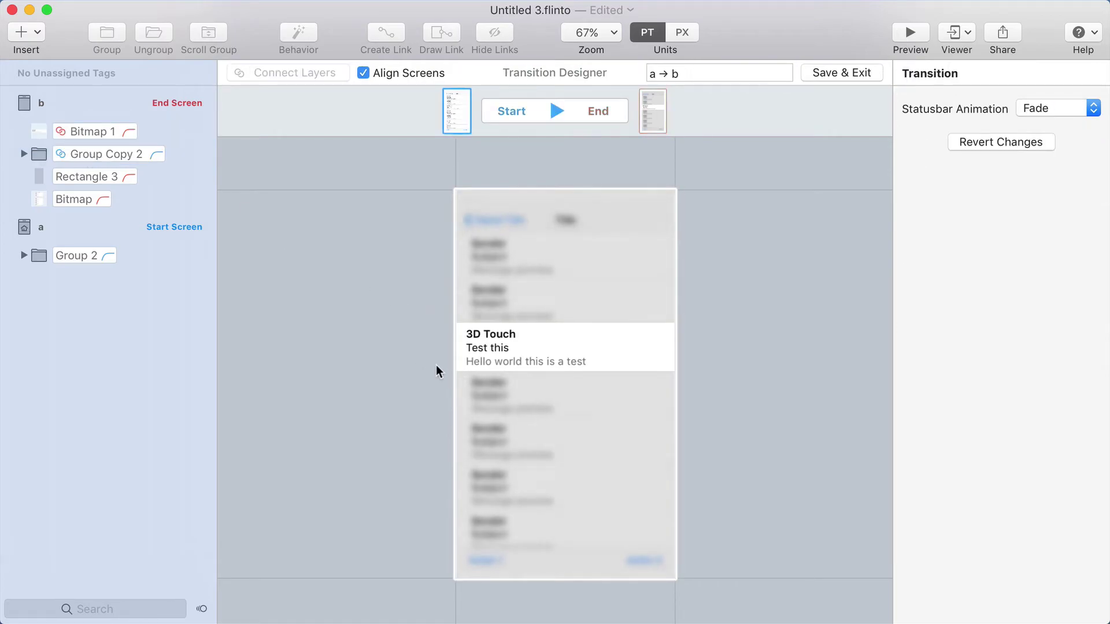
key("space")
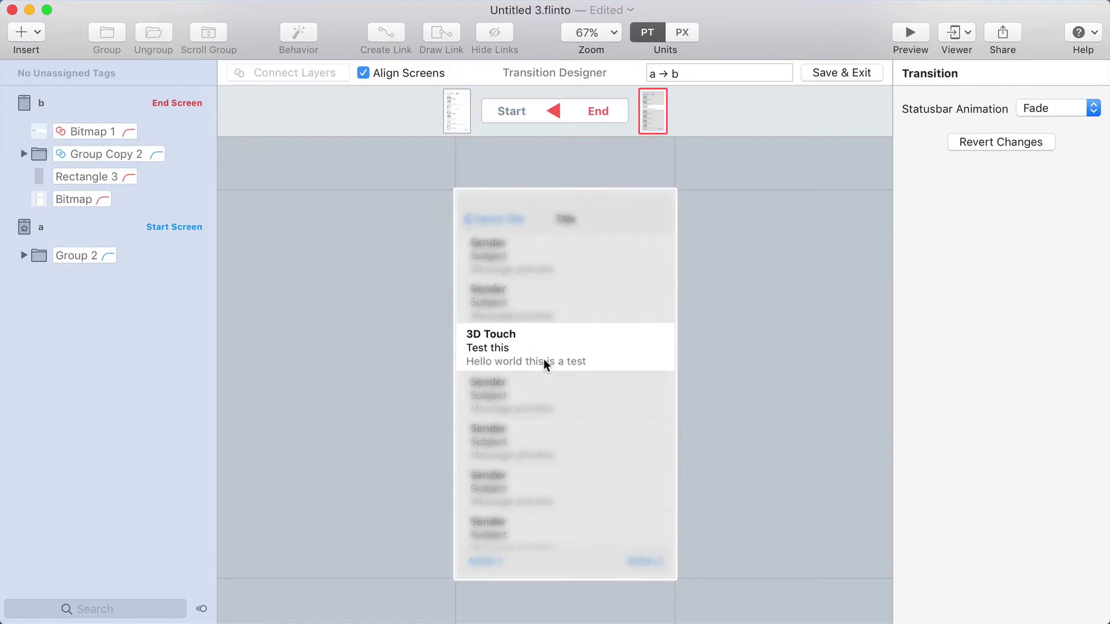
key("space")
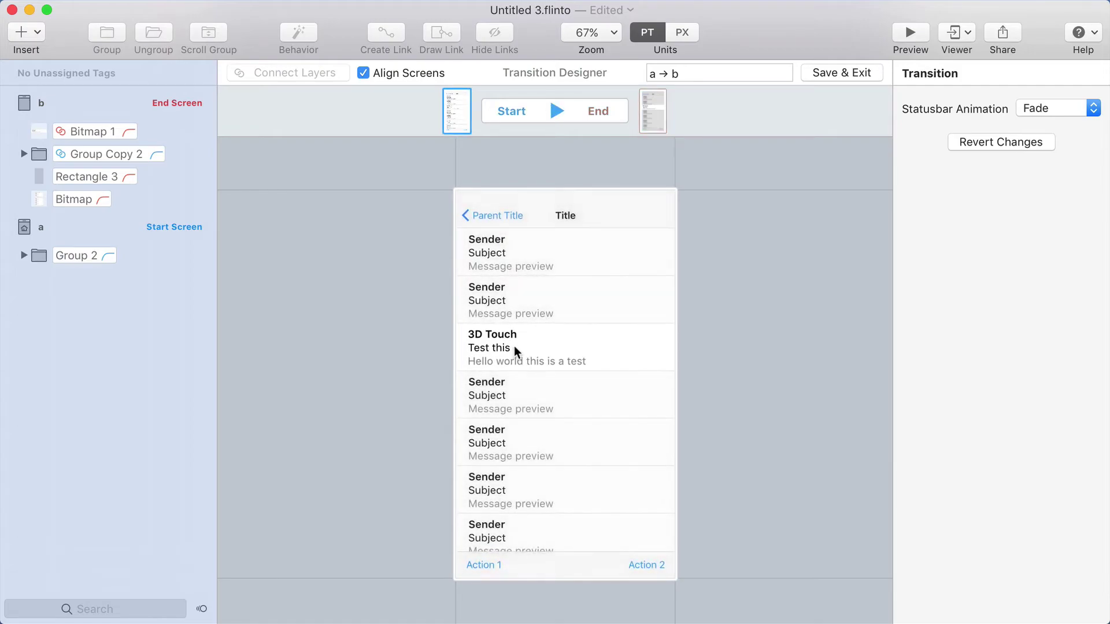
key("space")
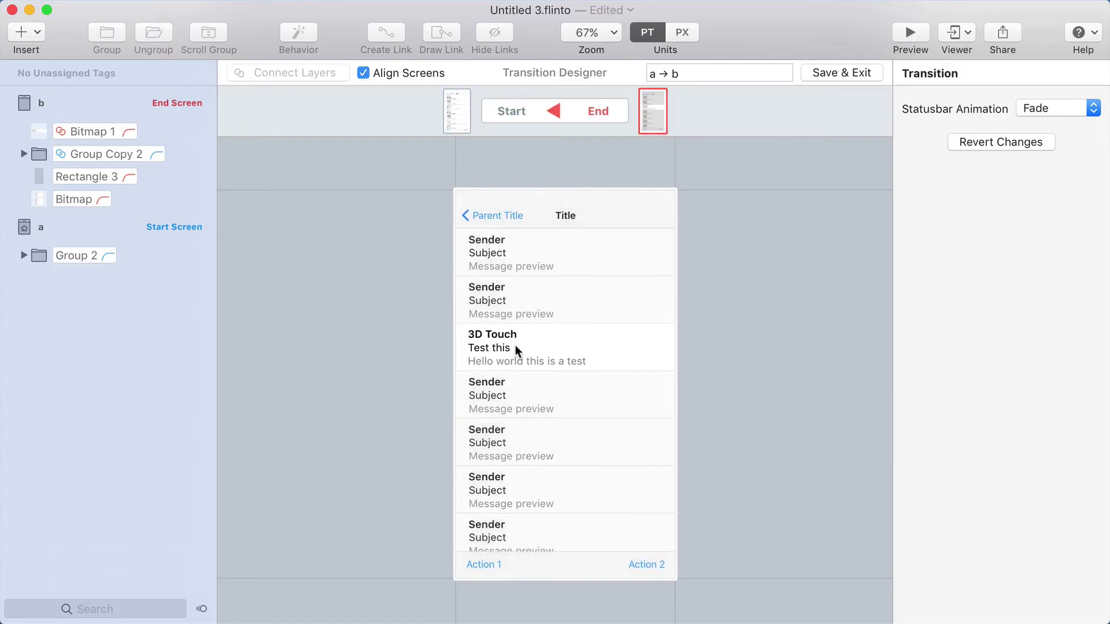
key("space")
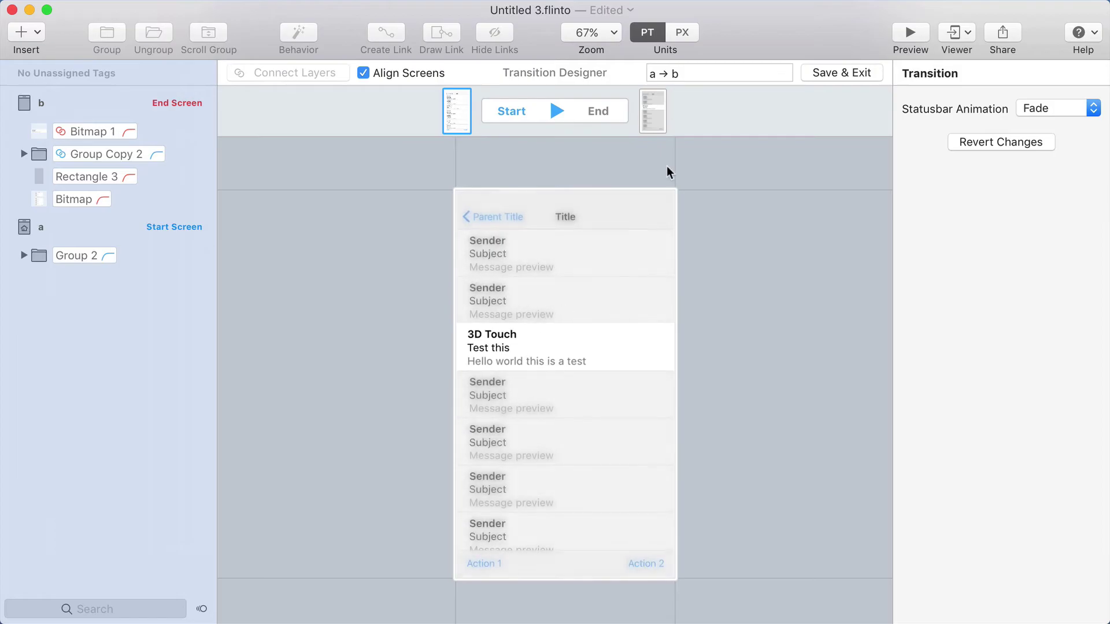
left_click(712, 69)
Save the transition as 'initial peek' and add a Touch Up back link on screen b's cell
type("ini")
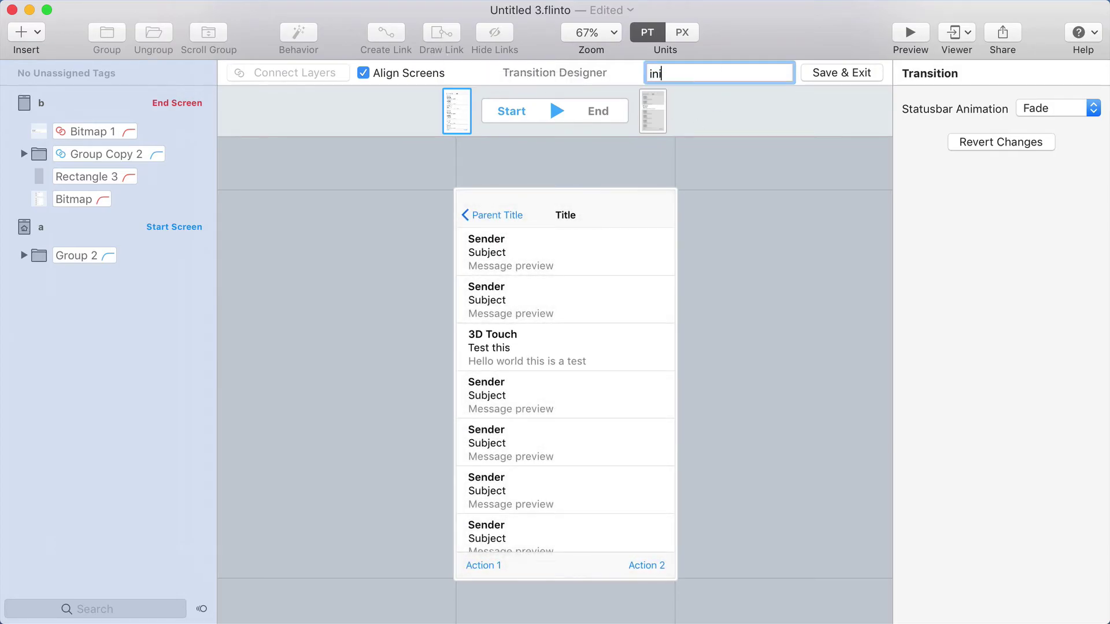
type("tial peek")
left_click(848, 74)
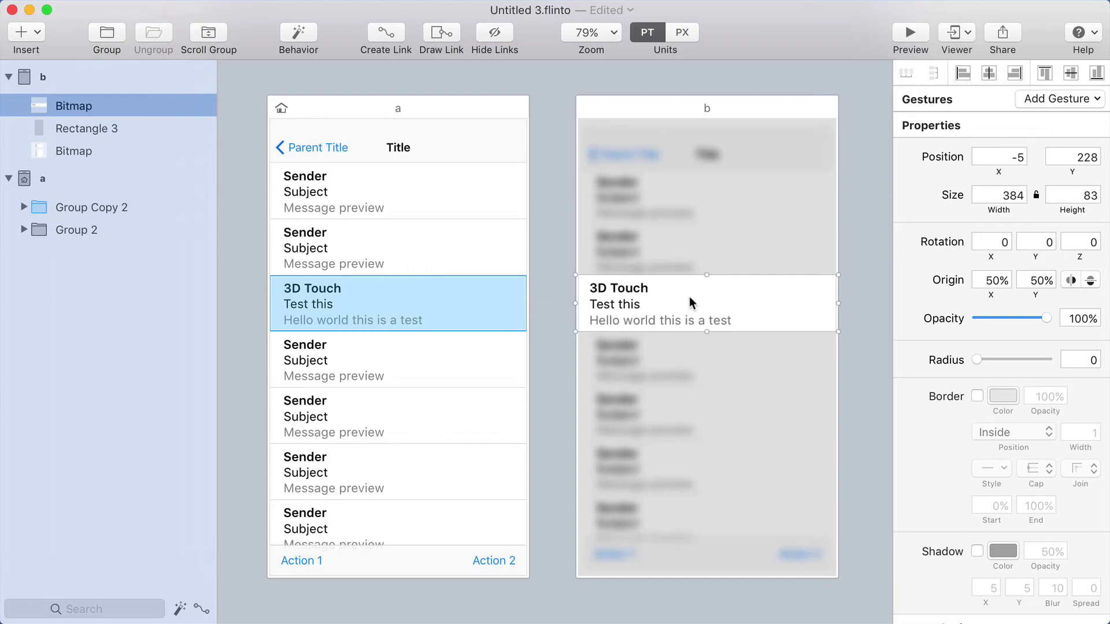
key("b")
left_click(704, 258)
left_click(710, 296)
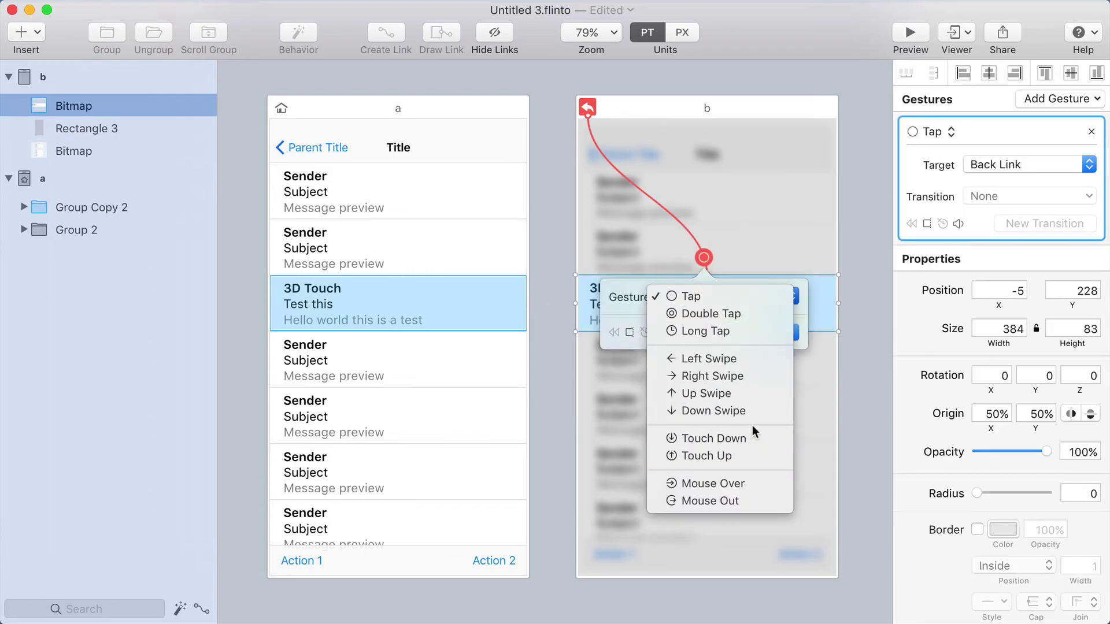
left_click(707, 456)
left_click(778, 331)
In Preview, repeatedly press and release the 3D Touch row to test the blurred peek
left_click(911, 34)
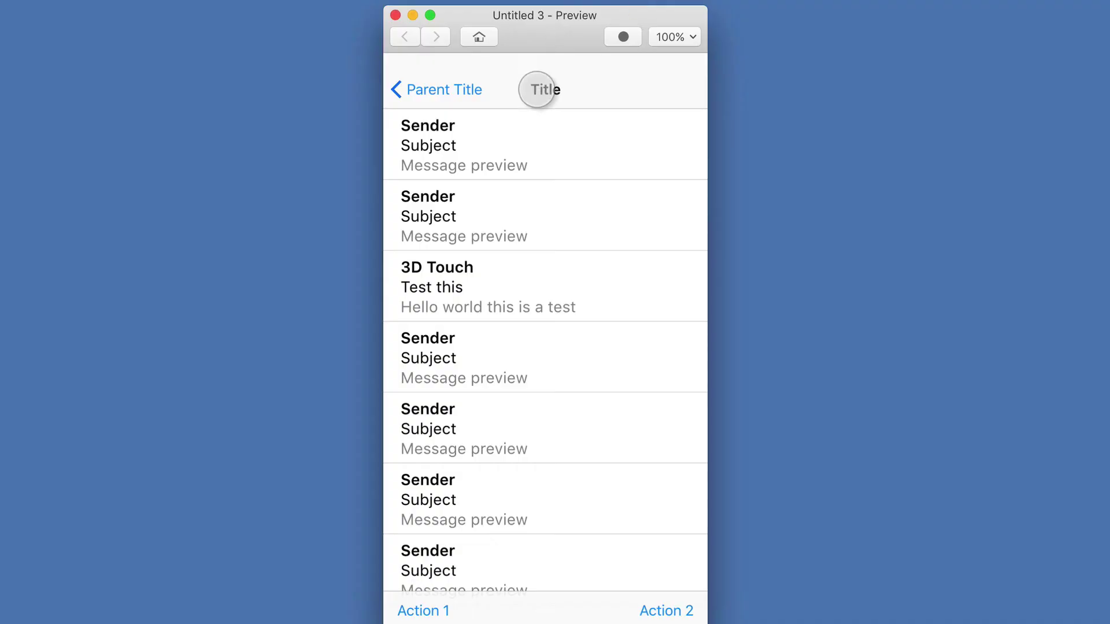
left_click(571, 285)
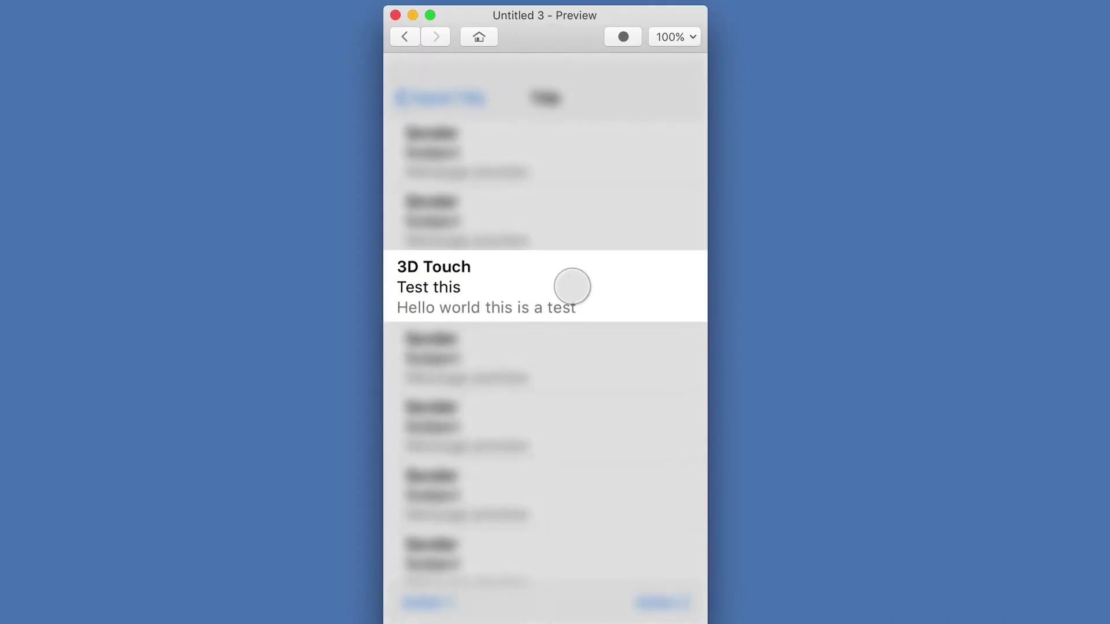
left_click(571, 288)
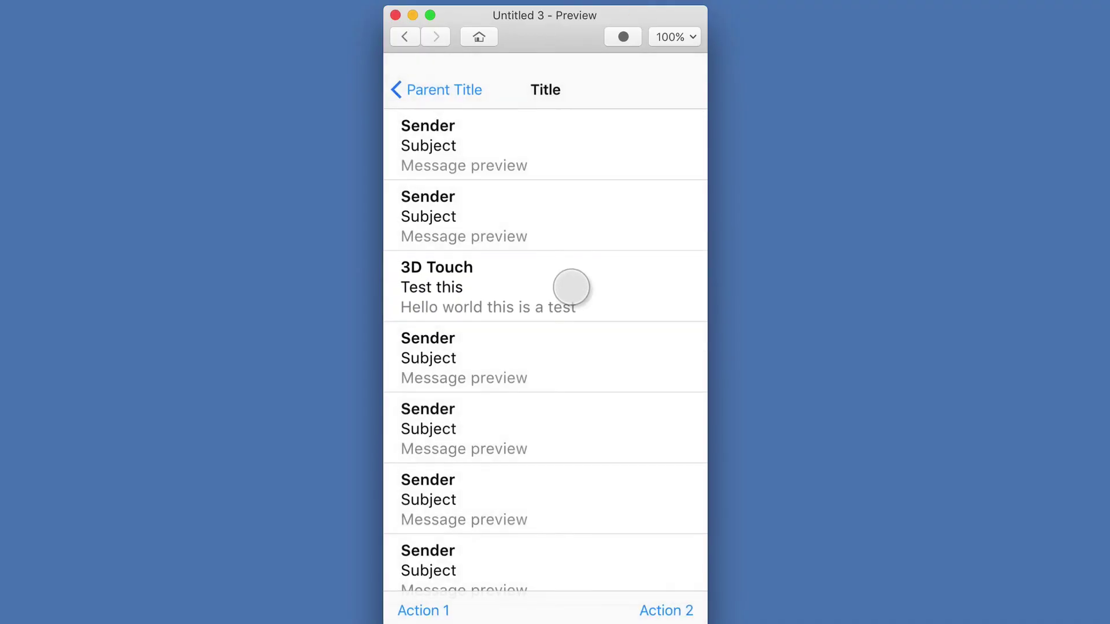
left_click(571, 287)
left_click(572, 287)
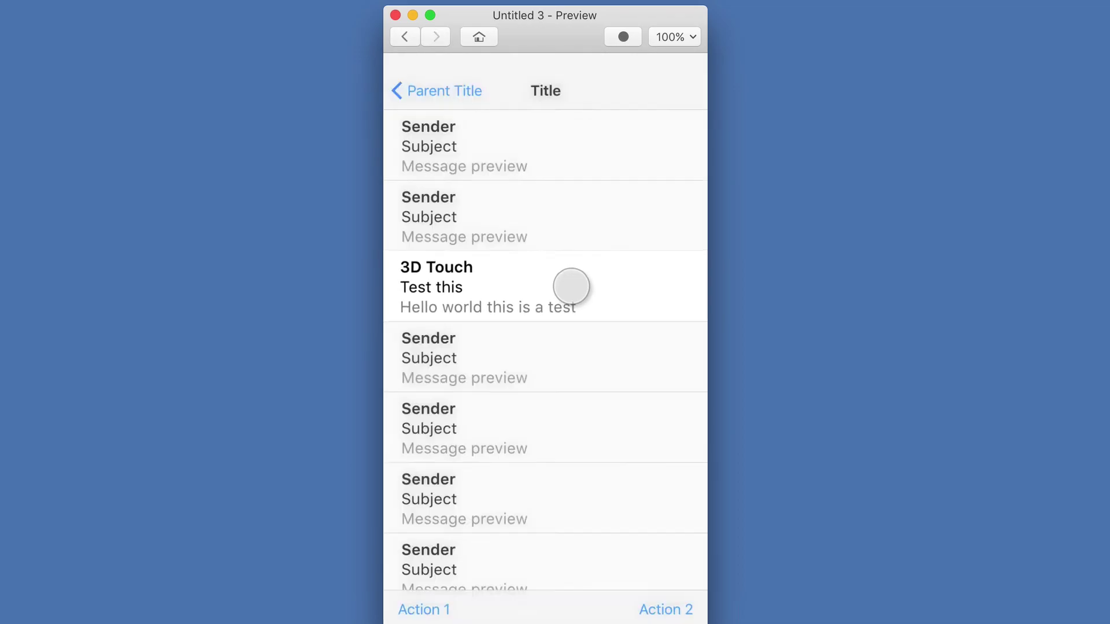
left_click(571, 285)
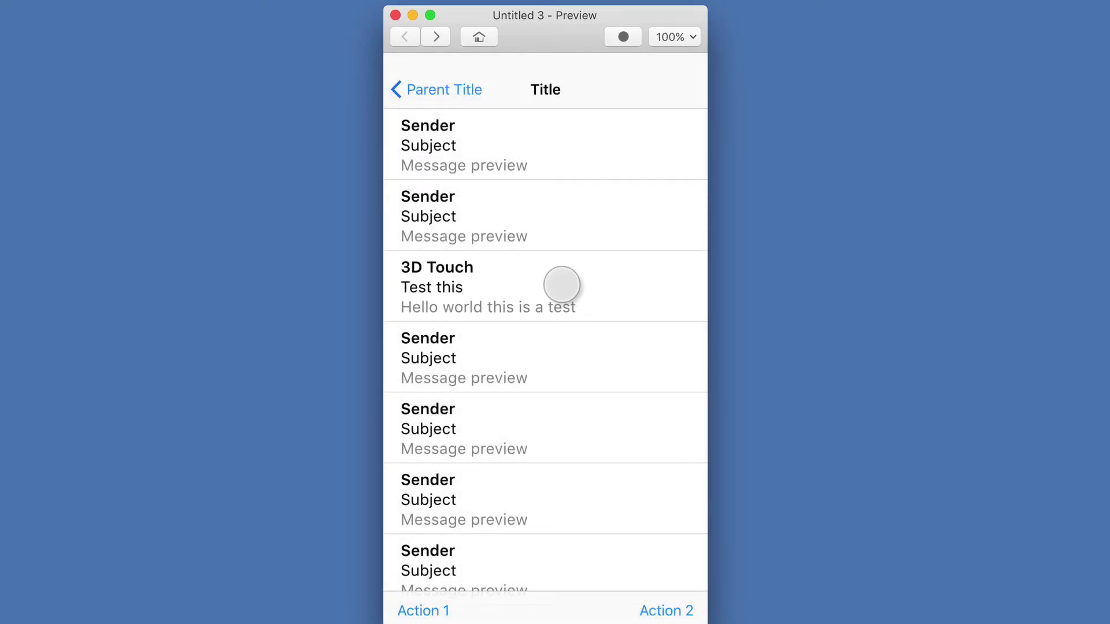
left_click(564, 285)
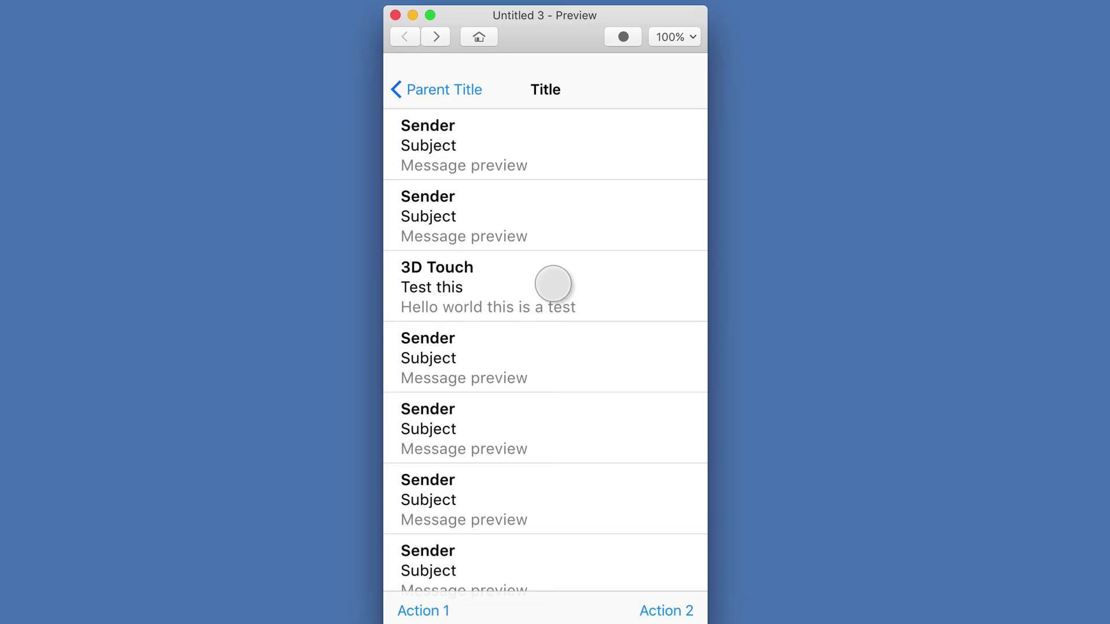
left_click(552, 284)
left_click(552, 284)
left_click(557, 285)
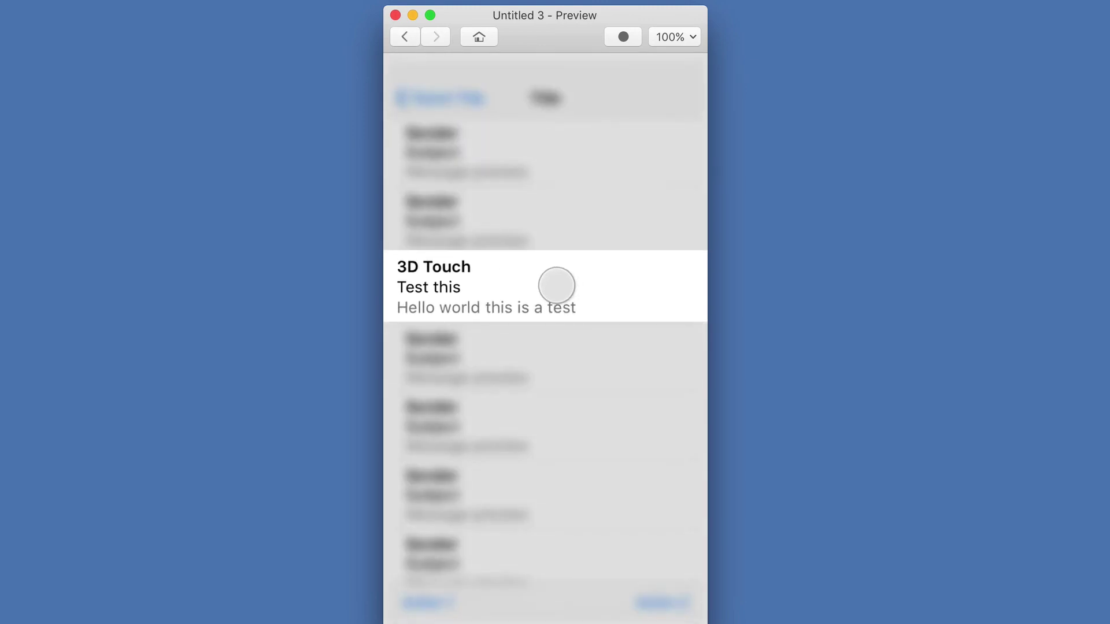
left_click(509, 286)
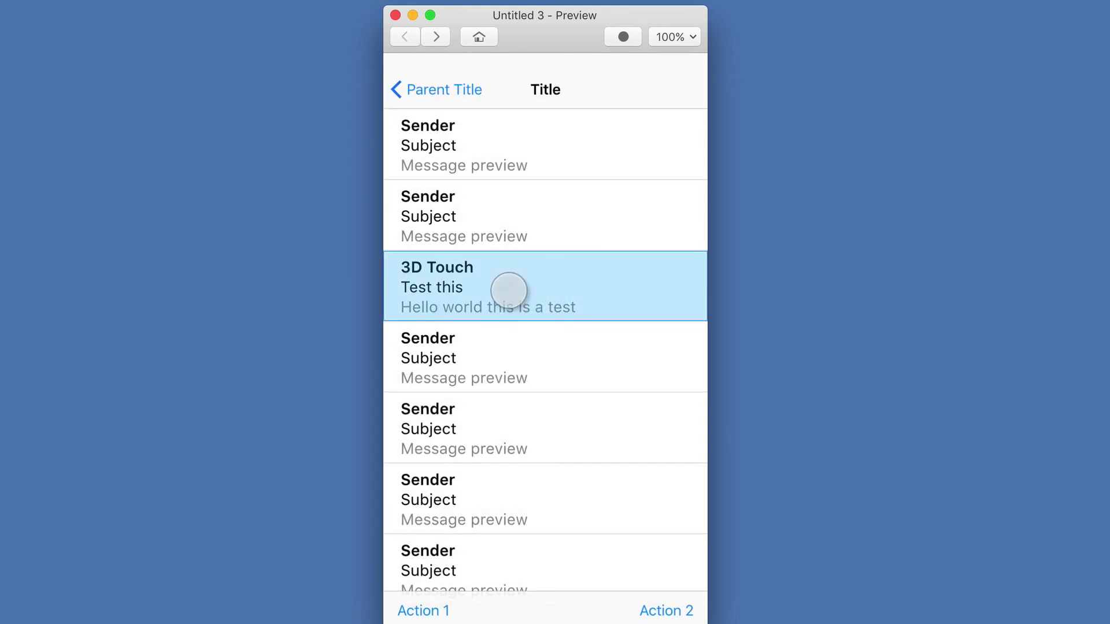
left_click(516, 286)
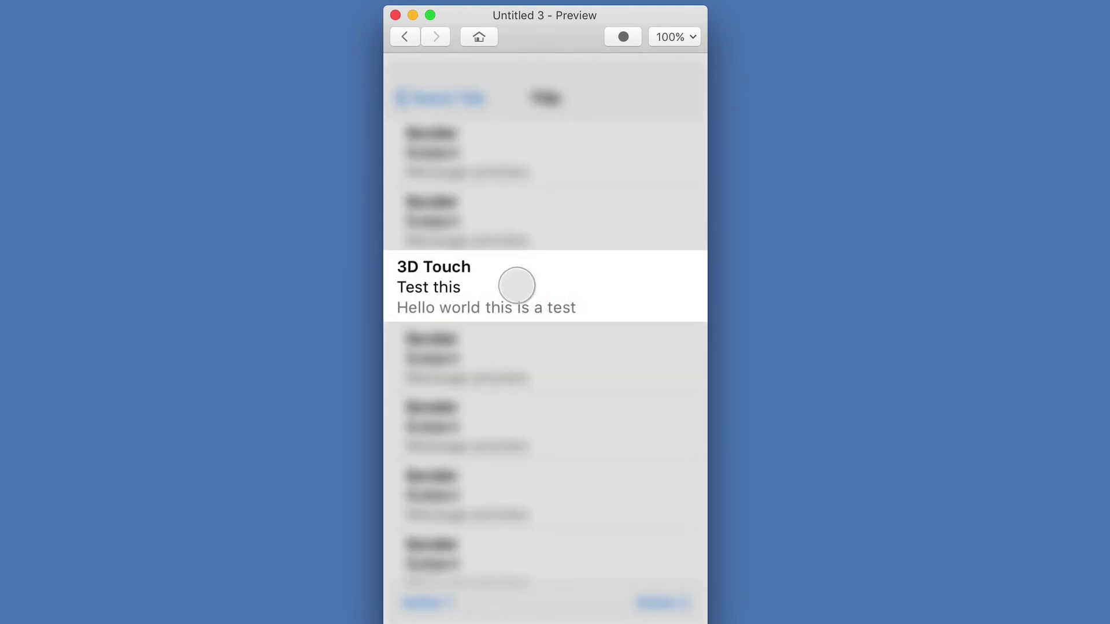